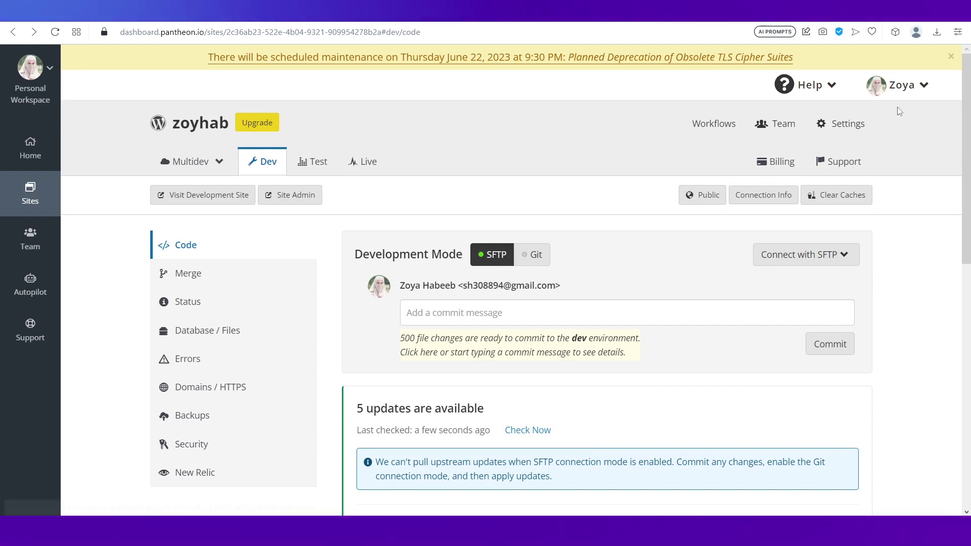
# Step: Dismiss the yellow scheduled-maintenance banner on the zoyhab site's Dev Code page
pyautogui.click(951, 57)
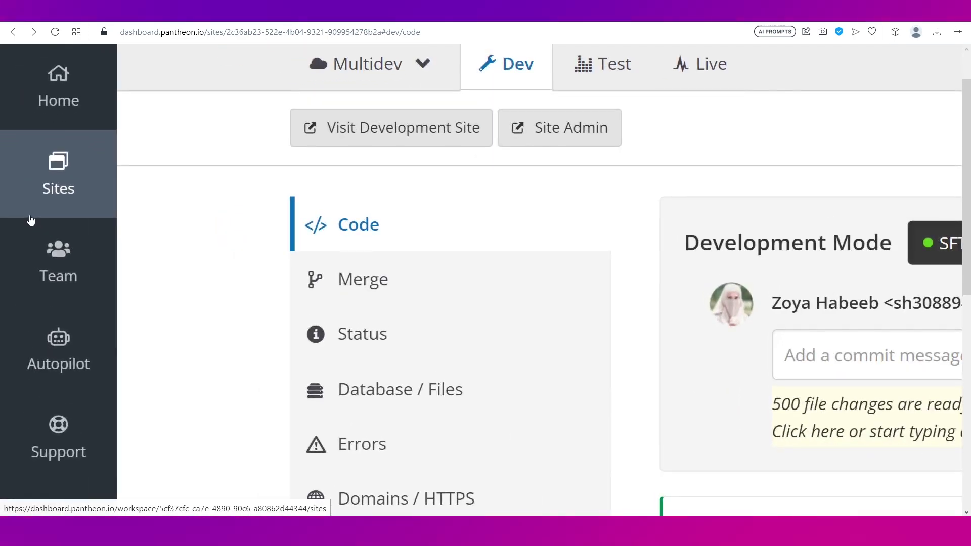
# Step: Create a WordPress site named 'Zoyaa' in the United States region and open its site dashboard
pyautogui.scroll(1, 30, 220)
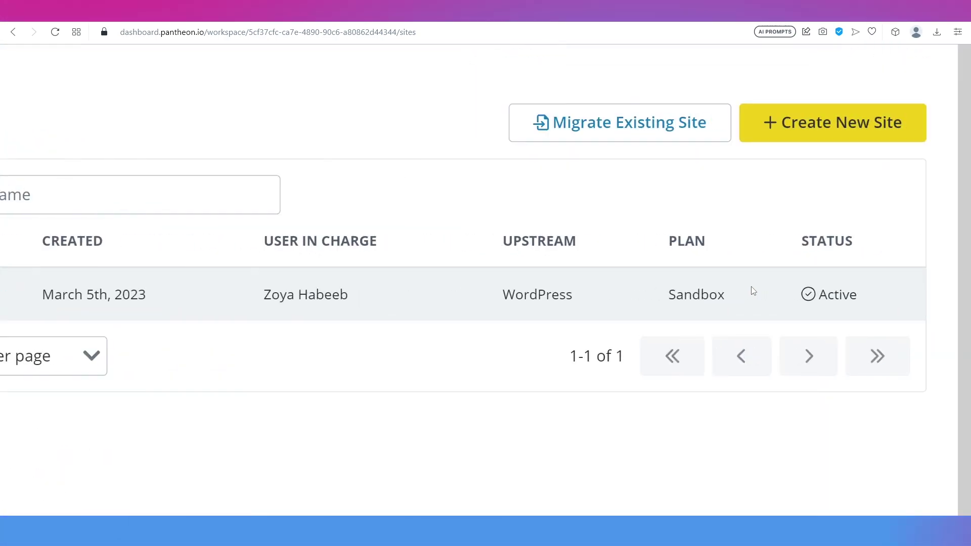
pyautogui.click(826, 129)
pyautogui.hscroll(3, 390, 308)
pyautogui.hscroll(-4, 391, 308)
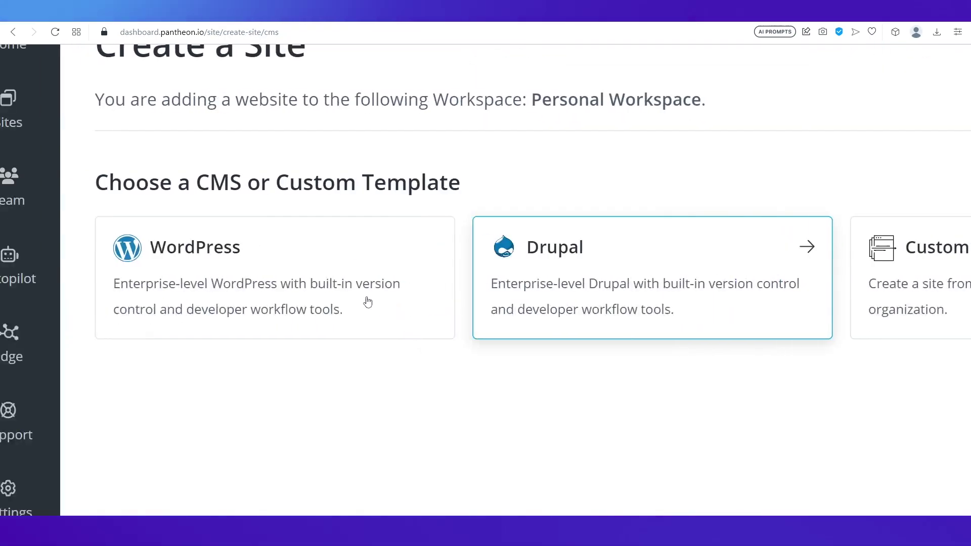
pyautogui.scroll(2, 267, 263)
pyautogui.click(267, 301)
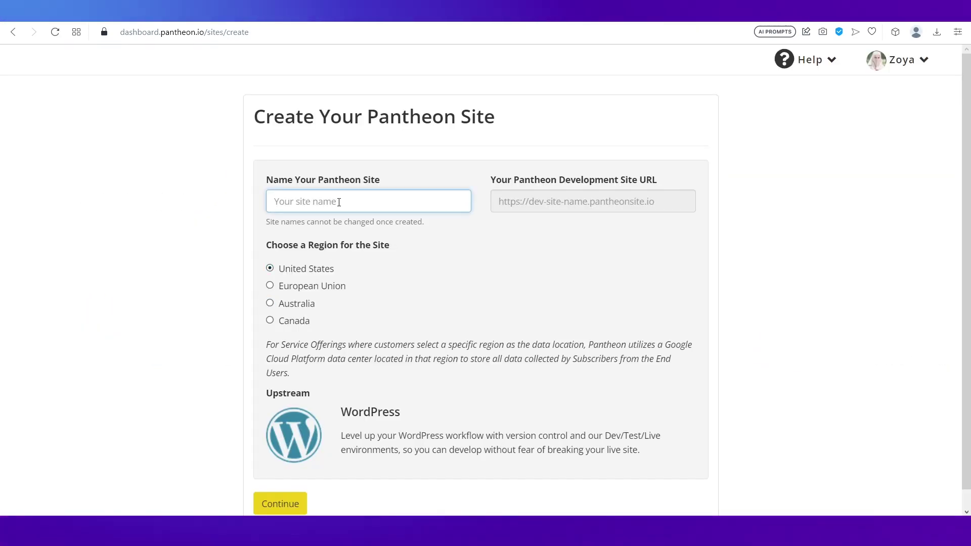
pyautogui.write('Zoyaa')
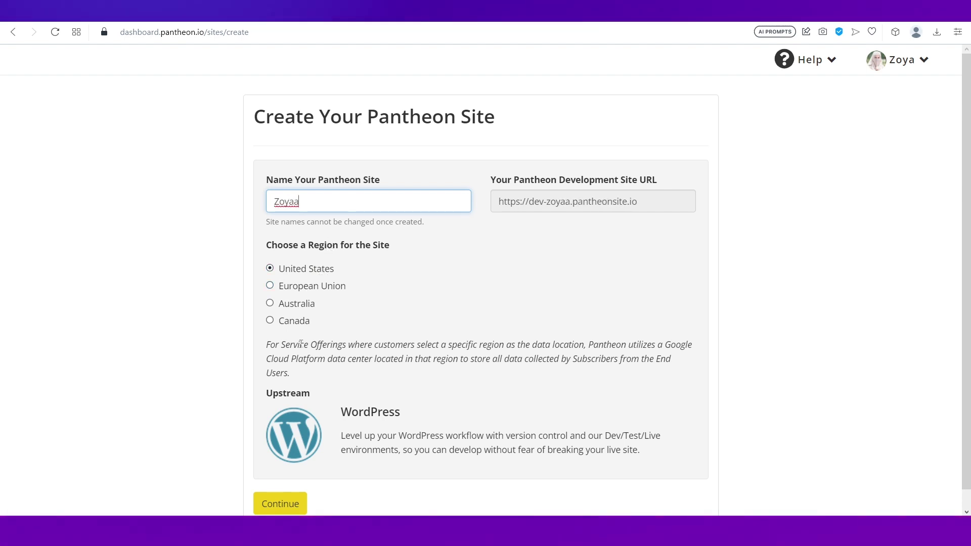
pyautogui.scroll(-1, 300, 349)
pyautogui.click(292, 487)
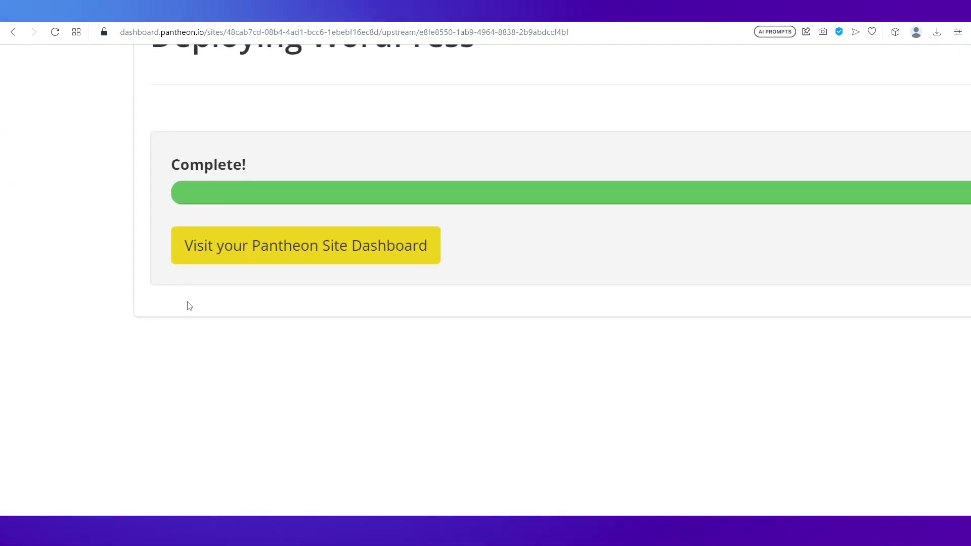
pyautogui.click(282, 258)
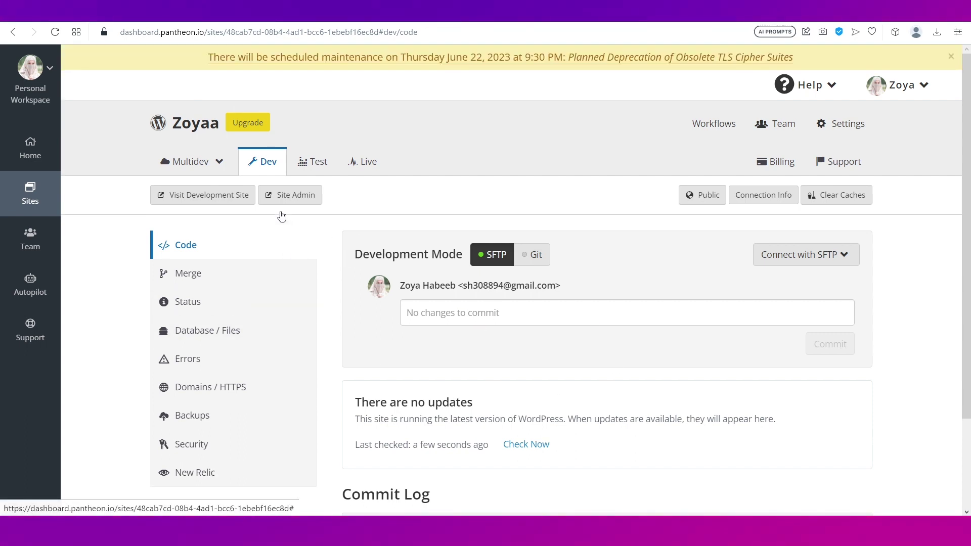
# Step: Open the development site and choose English (United States) as the installation language
pyautogui.hotkey('ctrl', '+')
pyautogui.hotkey('ctrl', '+')
pyautogui.hotkey('ctrl', '+')
pyautogui.hotkey('ctrl', '+')
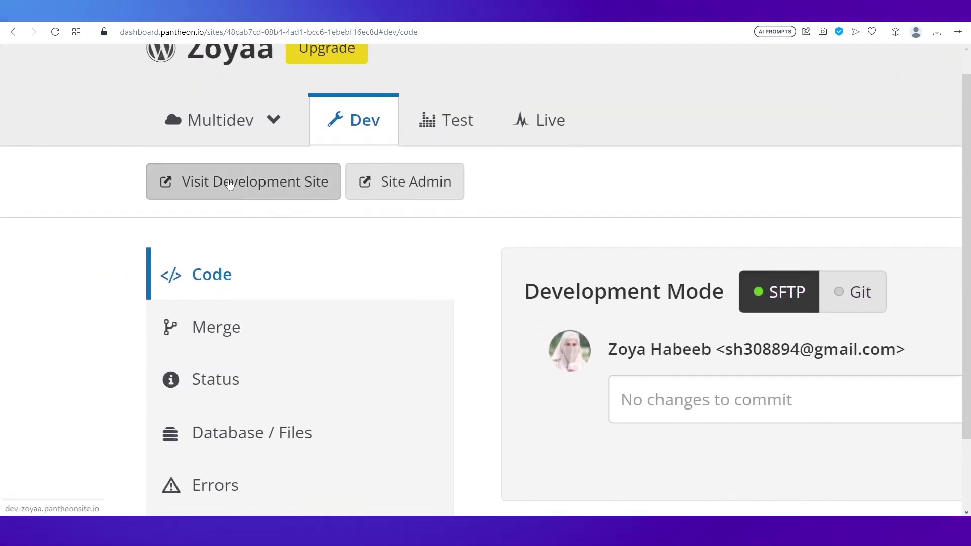
pyautogui.click(231, 183)
pyautogui.scroll(-5, 460, 285)
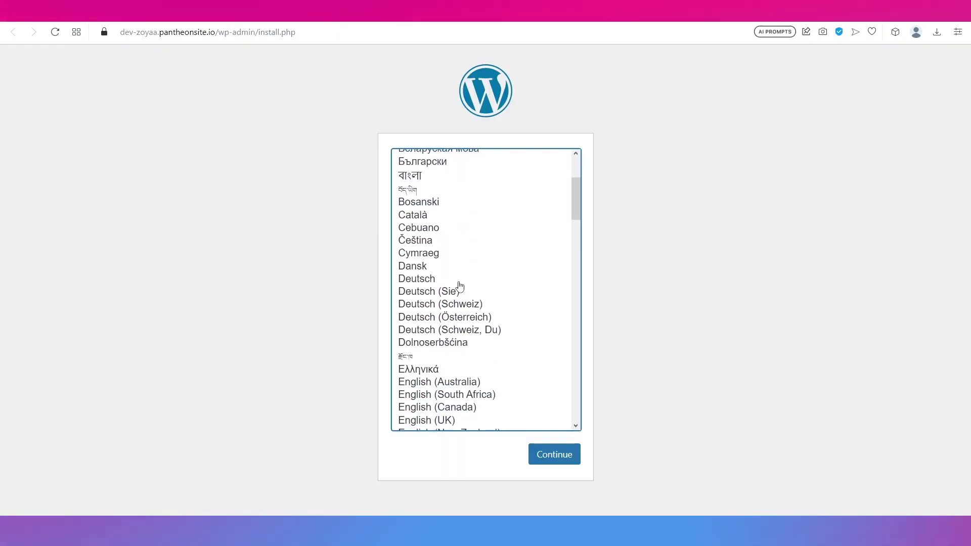
pyautogui.scroll(-5, 460, 286)
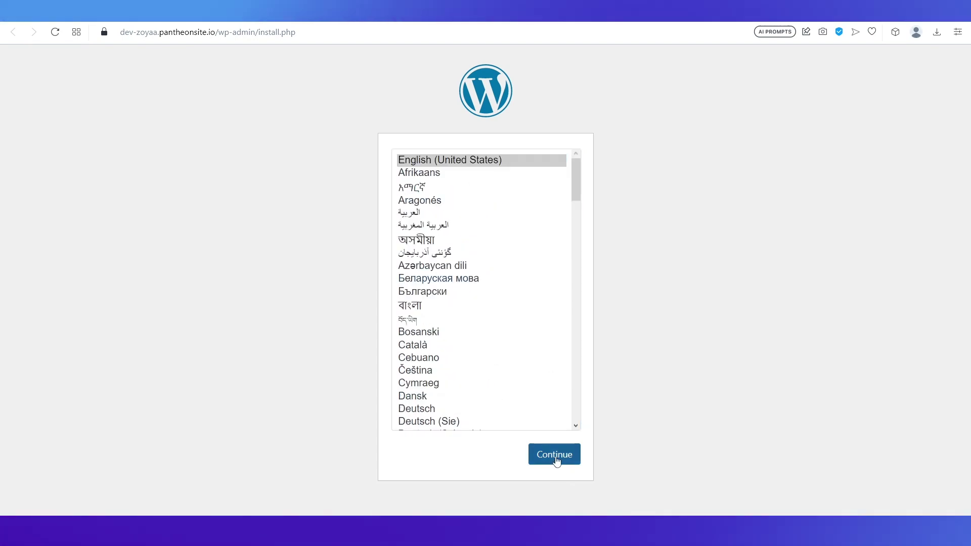
pyautogui.click(556, 460)
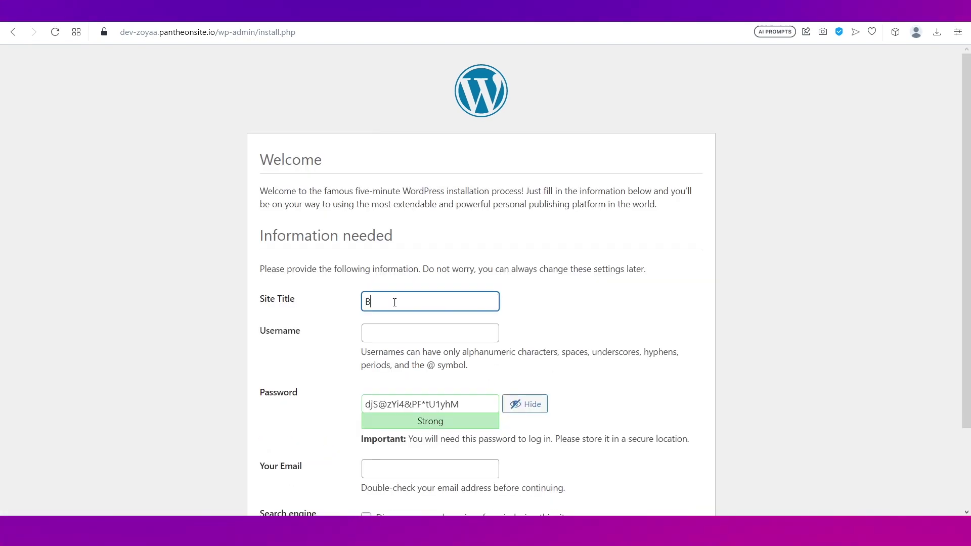
# Step: Enter site title 'BlogbyZoya', the admin username and admin e-mail, then install WordPress
pyautogui.write('BlogbyZoy')
pyautogui.click(377, 333)
pyautogui.write('zoyahab')
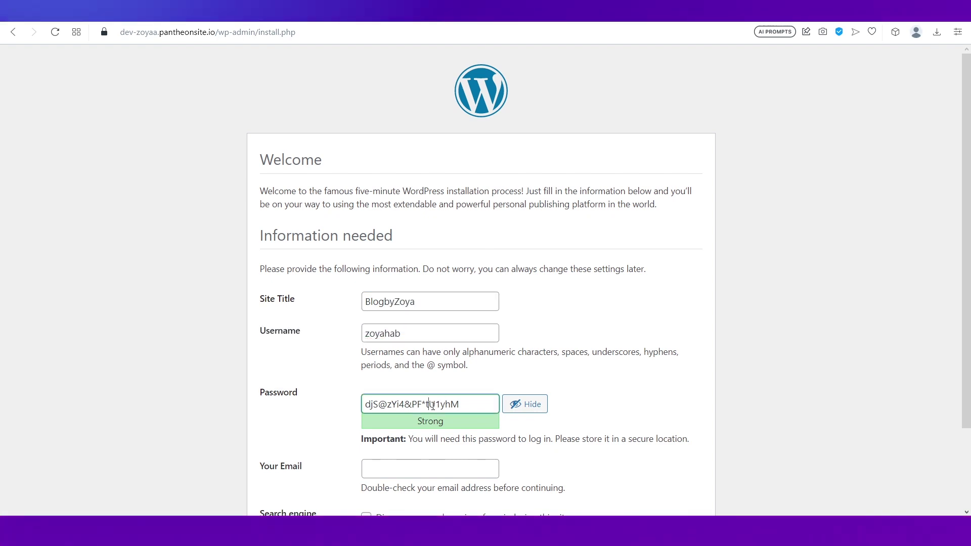
pyautogui.scroll(-2, 433, 405)
pyautogui.click(391, 370)
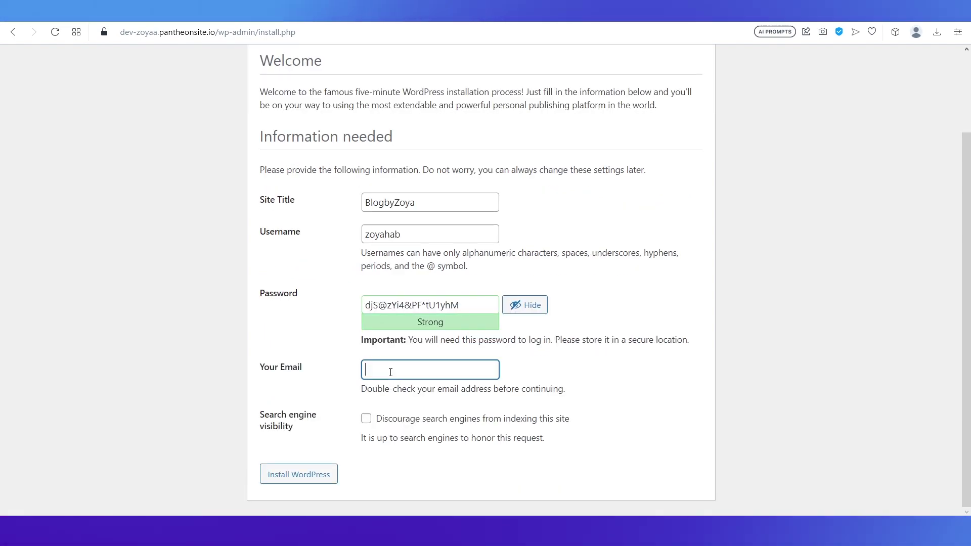
pyautogui.hotkey('ctrl', 'v')
pyautogui.scroll(5, 299, 485)
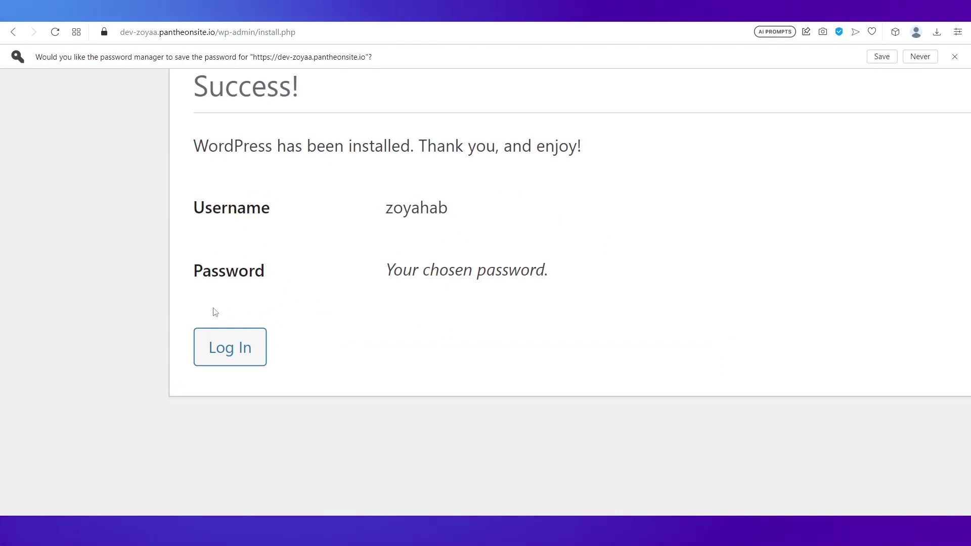
pyautogui.click(228, 348)
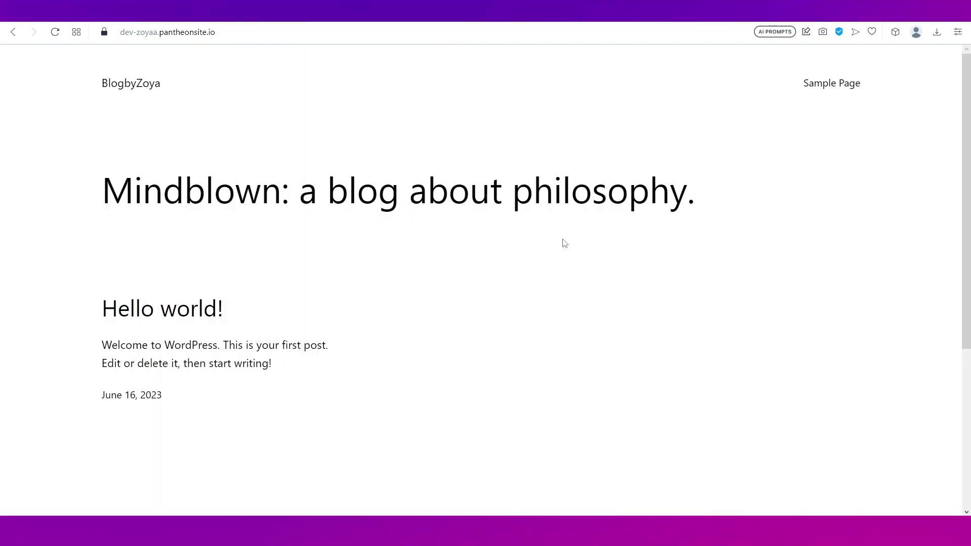
# Step: Switch from the site's front page to the WordPress admin dashboard
pyautogui.scroll(-5, 565, 243)
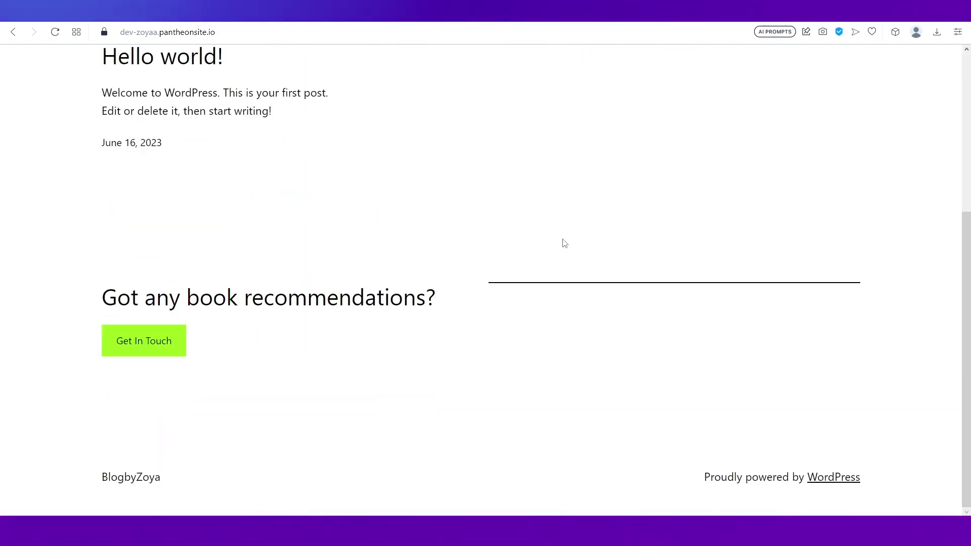
pyautogui.scroll(5, 564, 243)
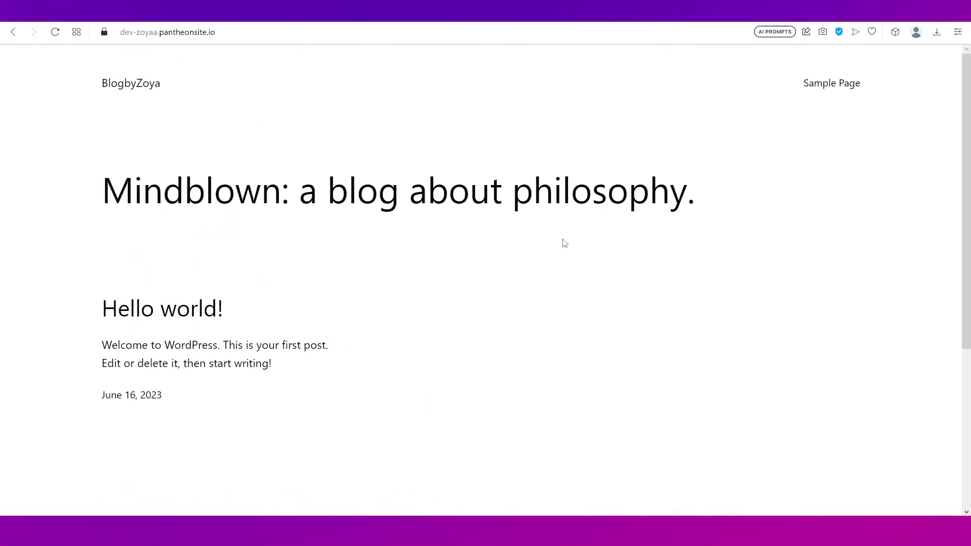
pyautogui.click(632, 21)
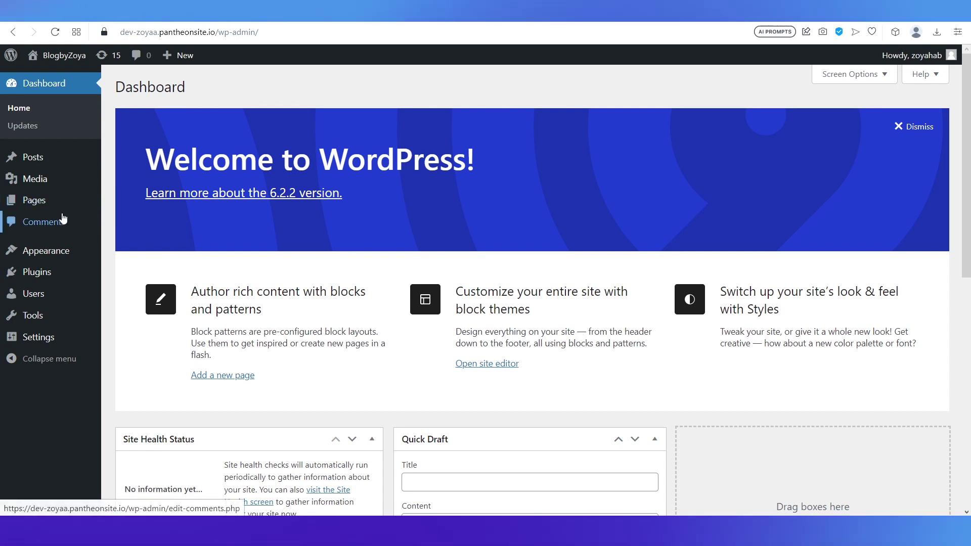
pyautogui.hscroll(-2, 55, 299)
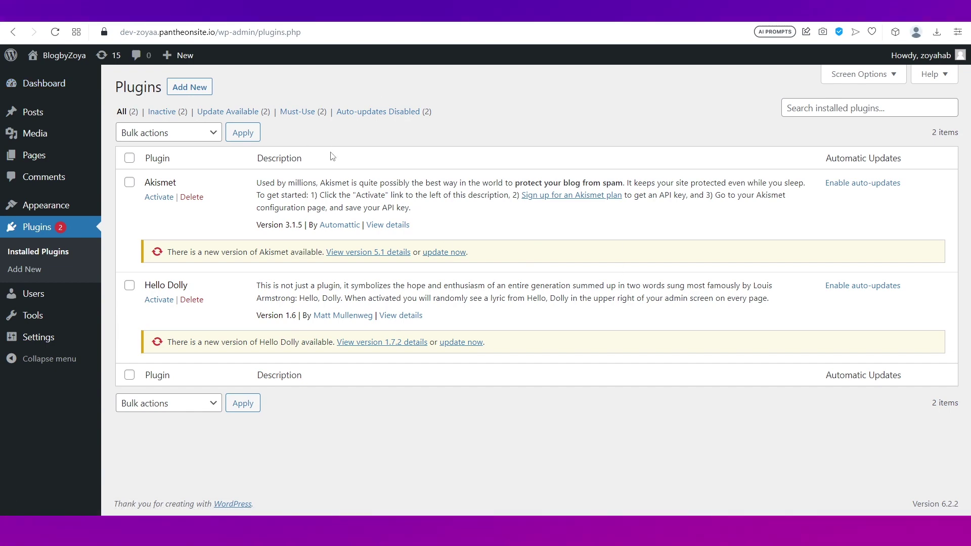
# Step: Search plugins for 'elementor', then install and activate Elementor Website Builder
pyautogui.scroll(5, 202, 118)
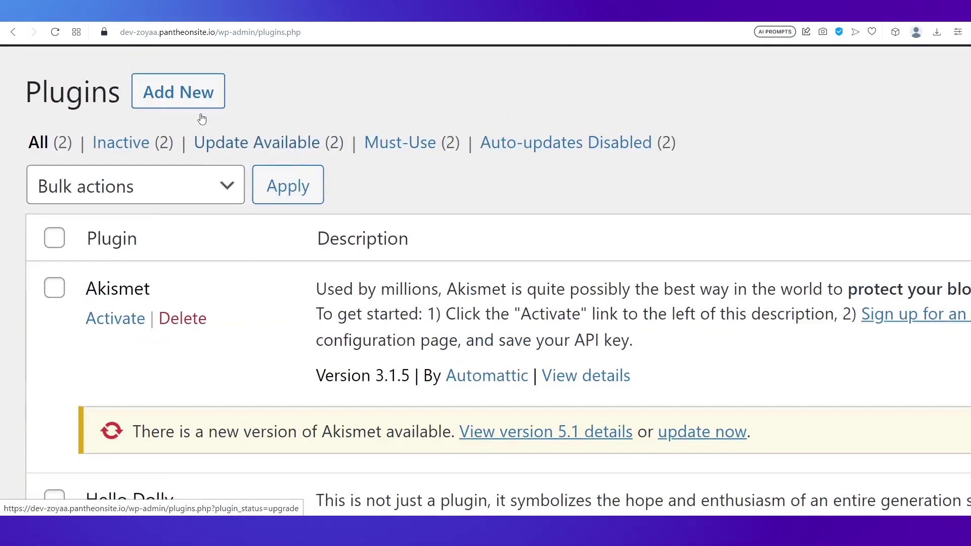
pyautogui.scroll(2, 232, 120)
pyautogui.scroll(-7, 190, 135)
pyautogui.click(189, 136)
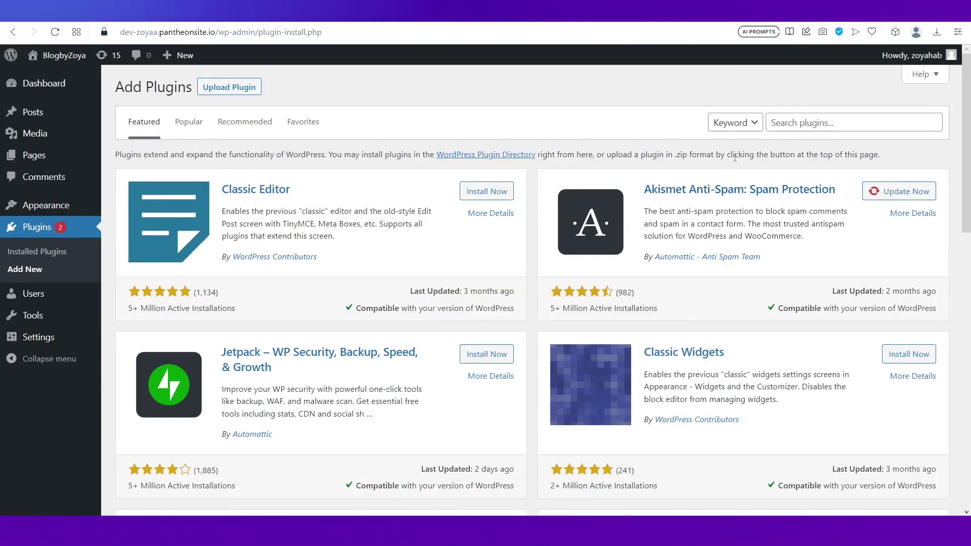
pyautogui.click(795, 128)
pyautogui.scroll(5, 794, 129)
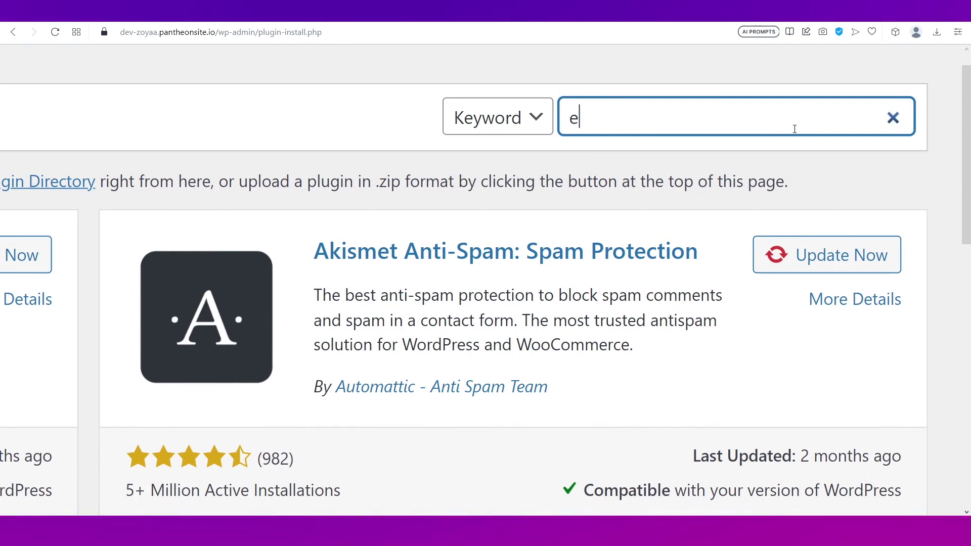
pyautogui.write('elementor')
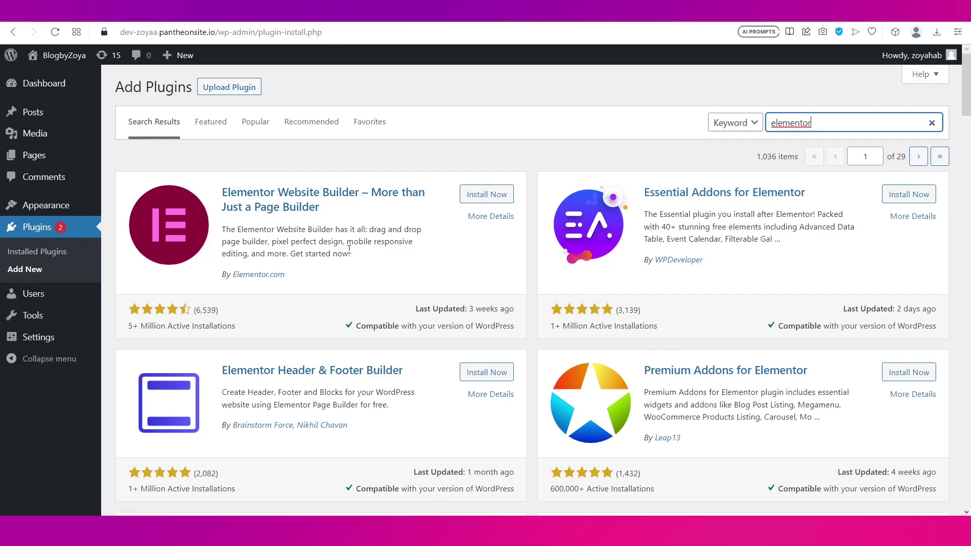
pyautogui.click(488, 197)
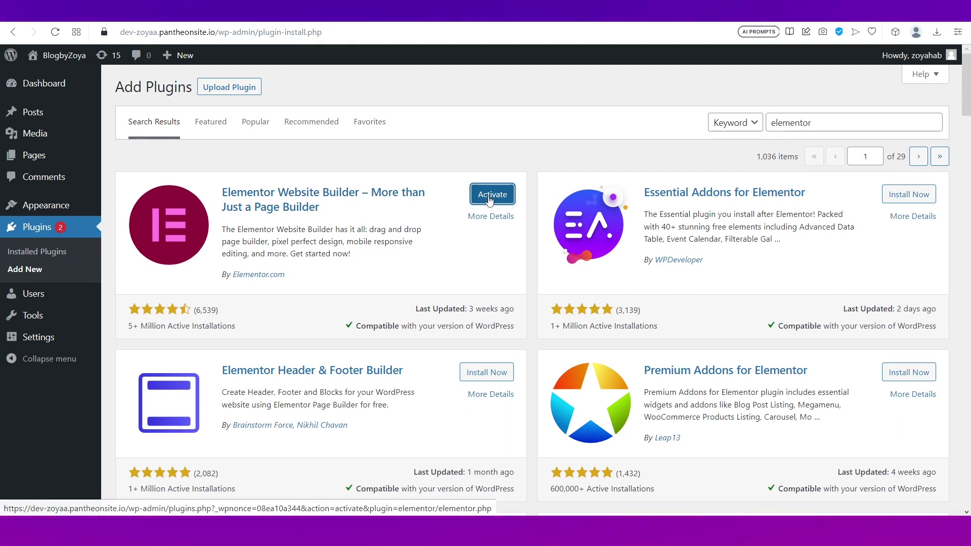
pyautogui.click(490, 195)
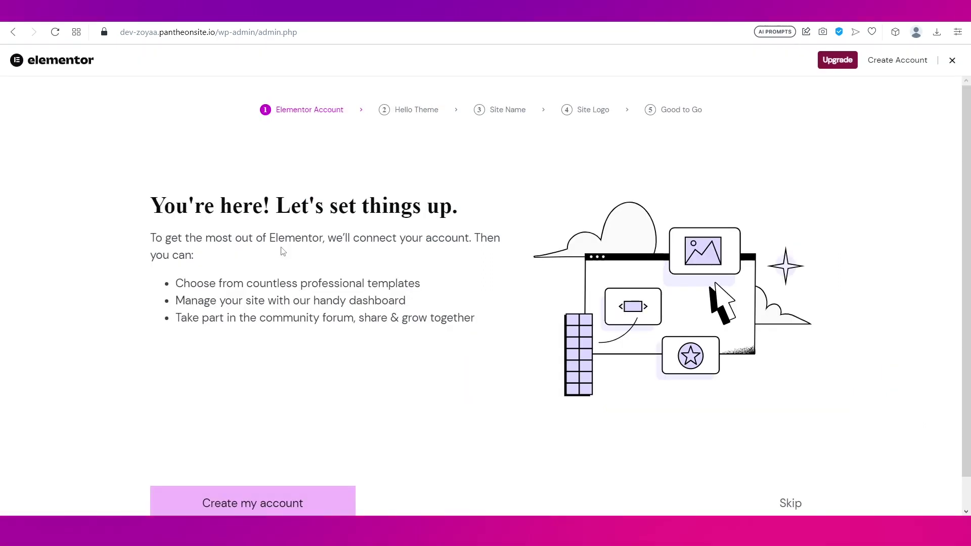
# Step: Create an Elementor account with the e-mail address and connect the site to it
pyautogui.scroll(-1, 283, 252)
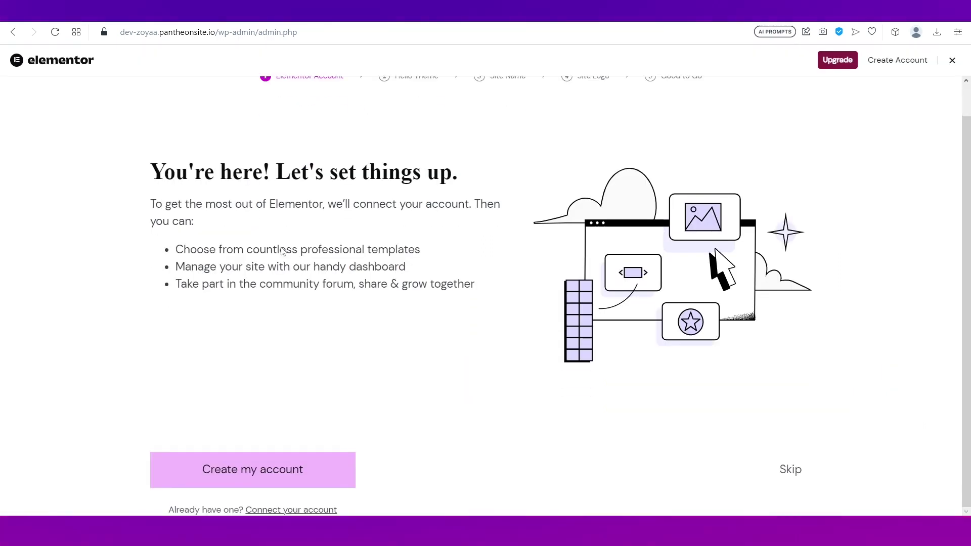
pyautogui.click(275, 475)
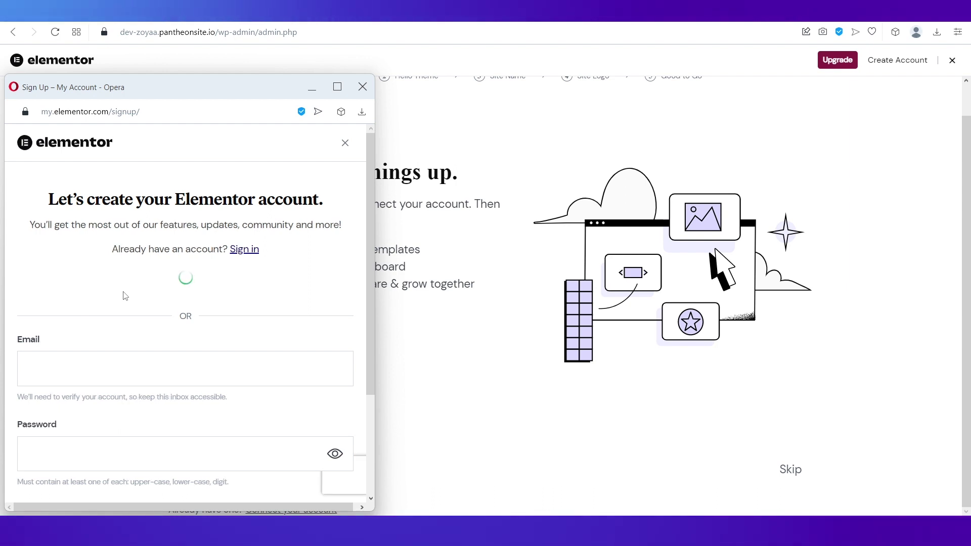
pyautogui.scroll(-2, 124, 293)
pyautogui.click(55, 266)
pyautogui.hotkey('ctrl', 'v')
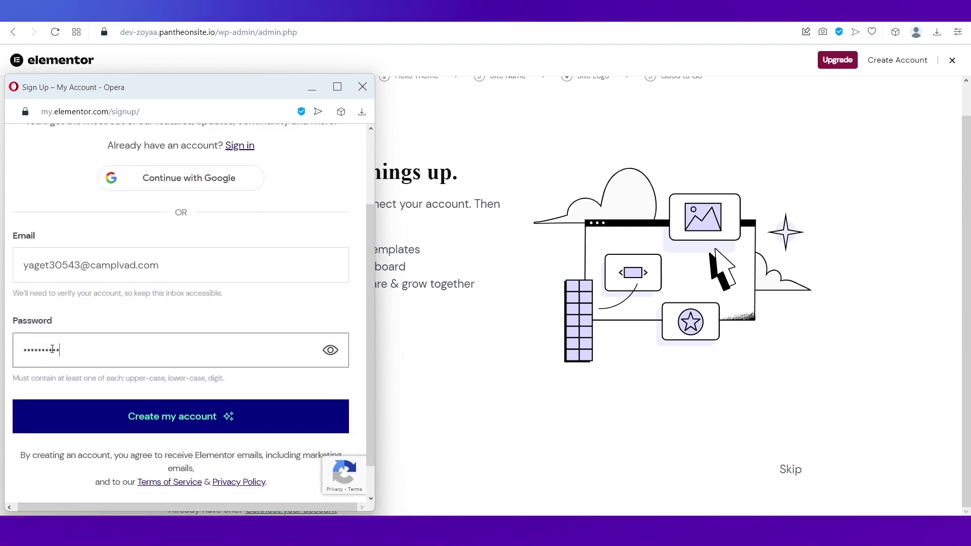
pyautogui.click(111, 430)
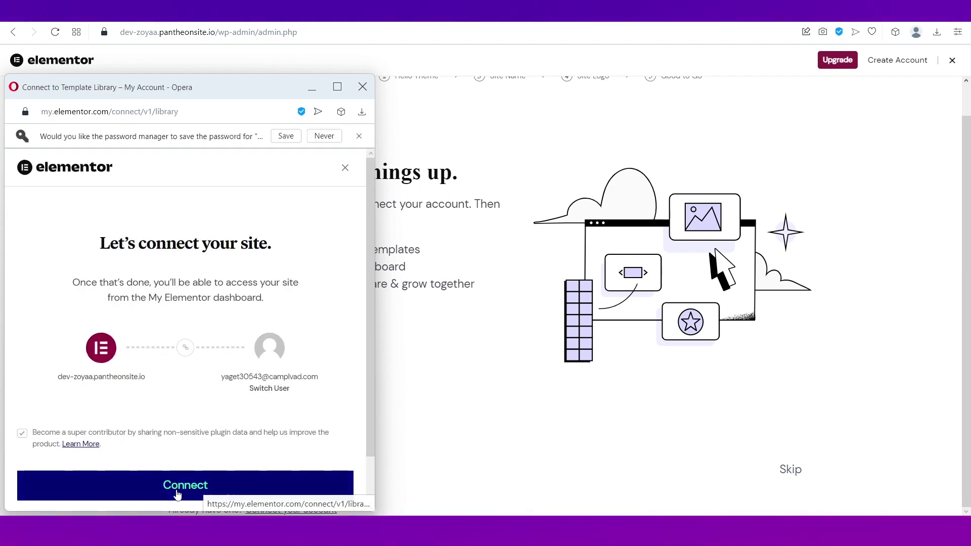
pyautogui.click(177, 490)
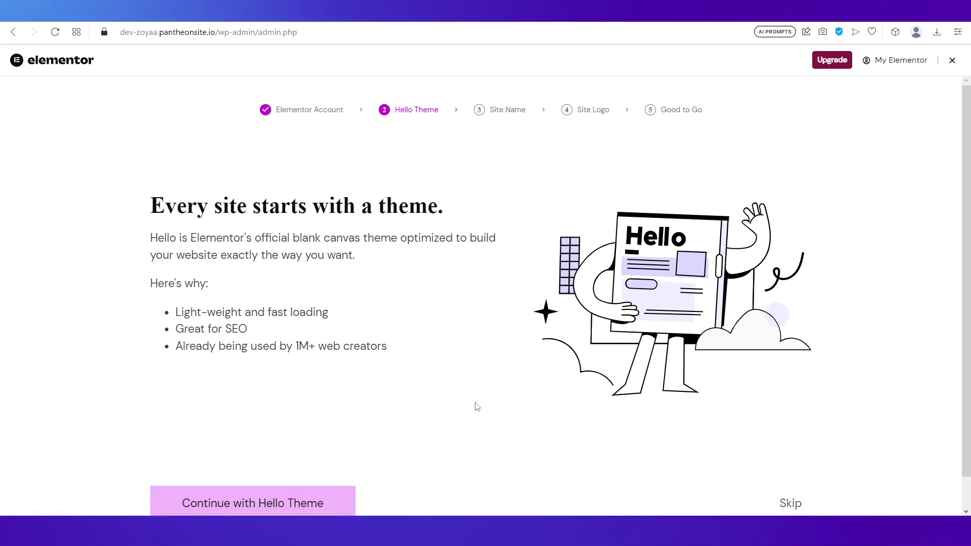
# Step: Continue with the Hello theme, keep the site name, and skip the site logo step
pyautogui.scroll(-1, 474, 405)
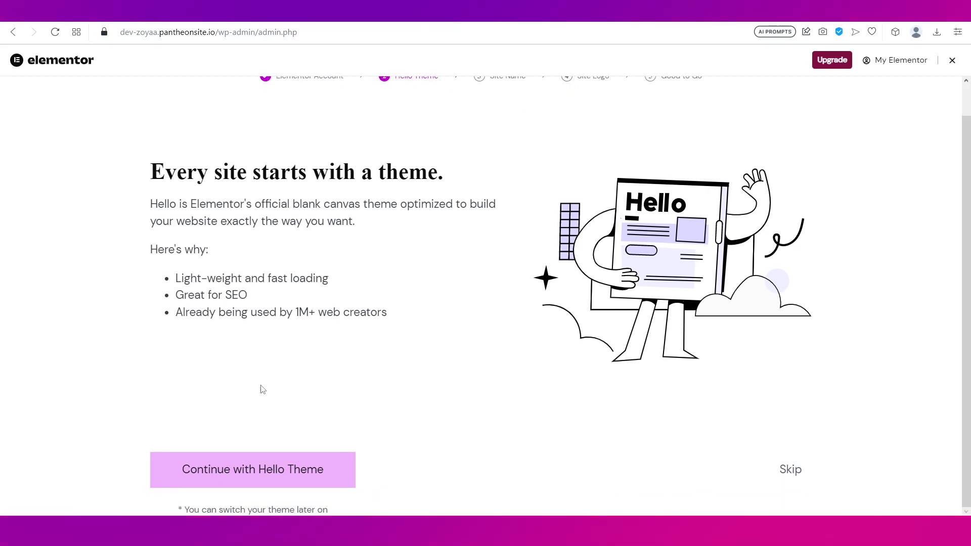
pyautogui.click(252, 469)
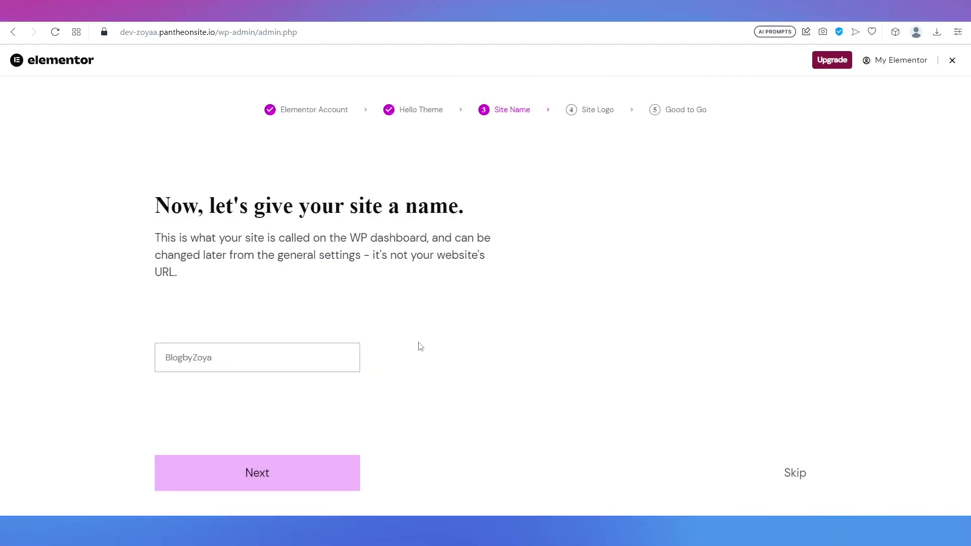
pyautogui.scroll(-1, 182, 383)
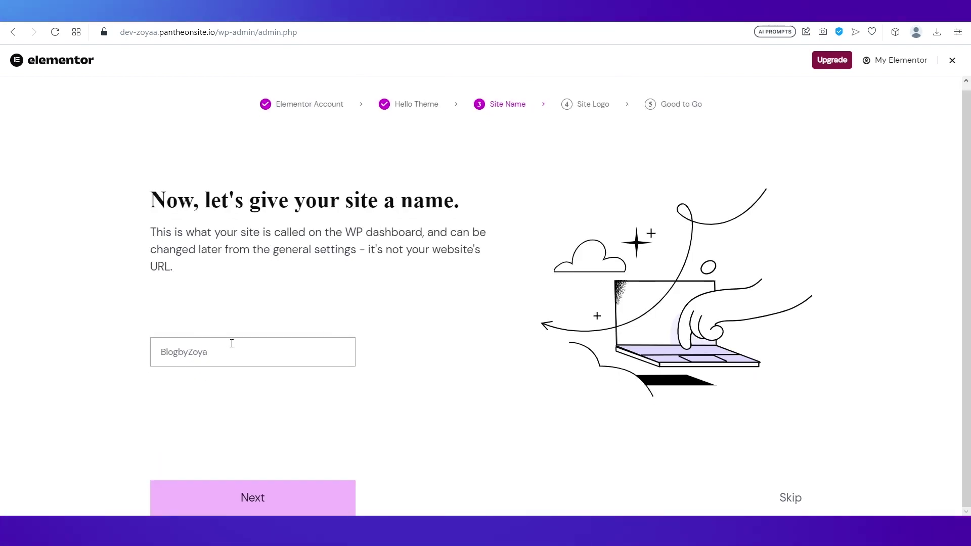
pyautogui.click(279, 500)
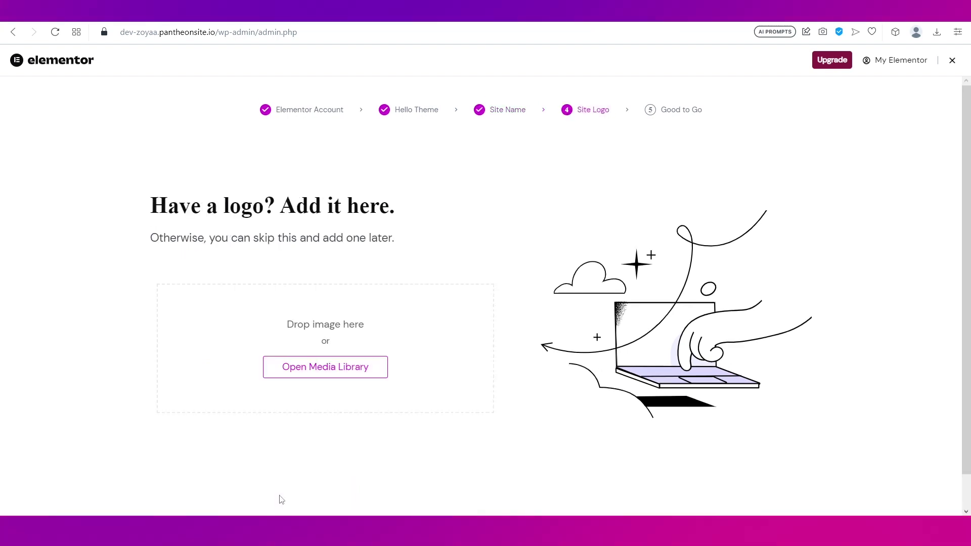
pyautogui.scroll(-2, 528, 361)
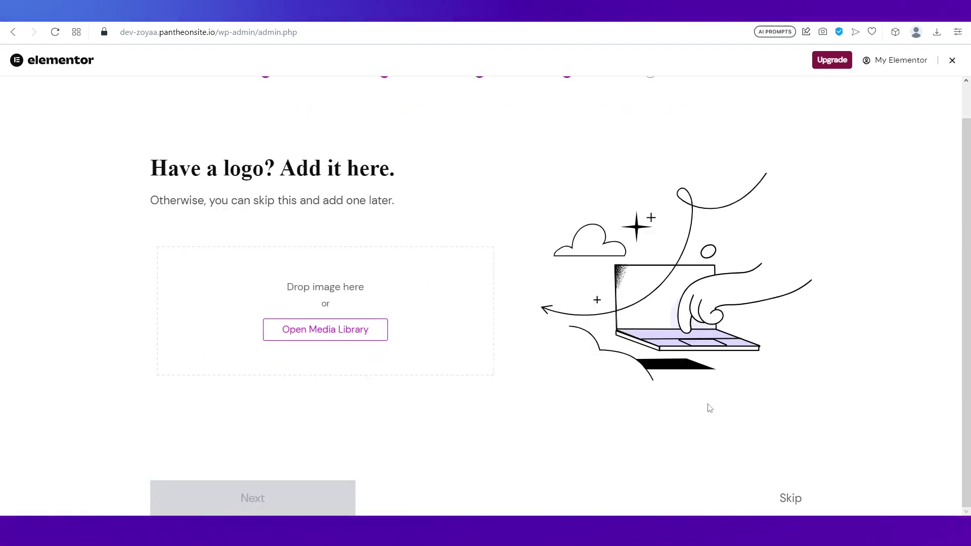
pyautogui.click(791, 501)
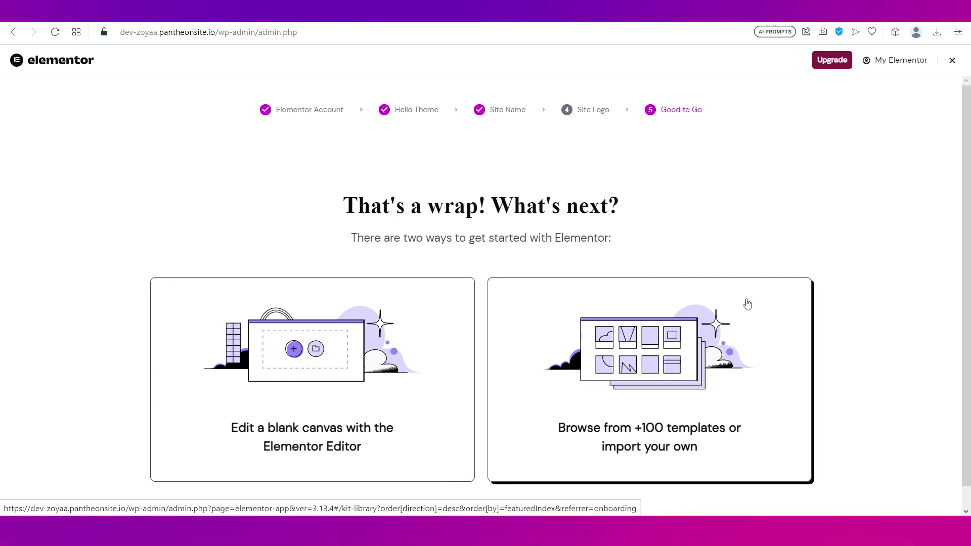
pyautogui.click(654, 368)
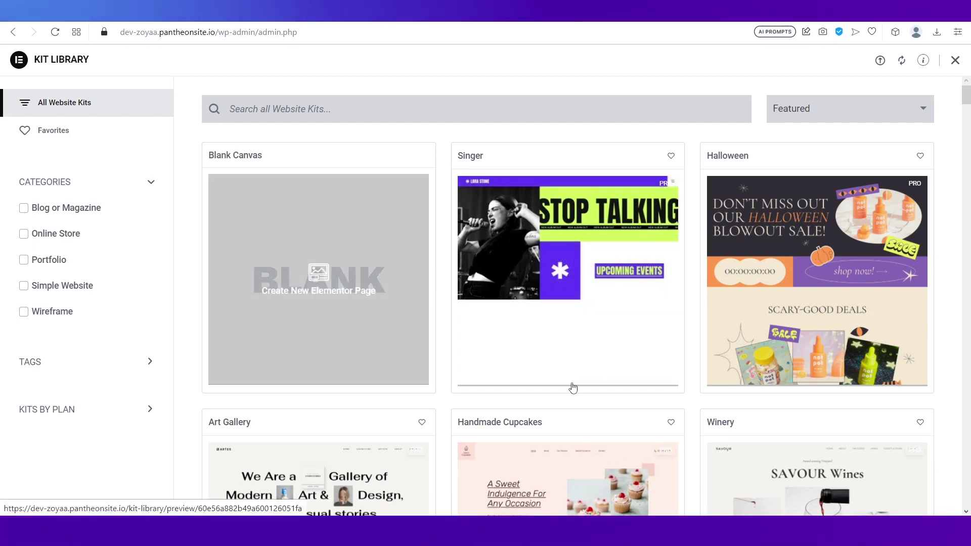
# Step: Look through the Kit Library grid, then filter it to the Blog or Magazine category
pyautogui.scroll(-5, 575, 390)
pyautogui.scroll(-2, 592, 351)
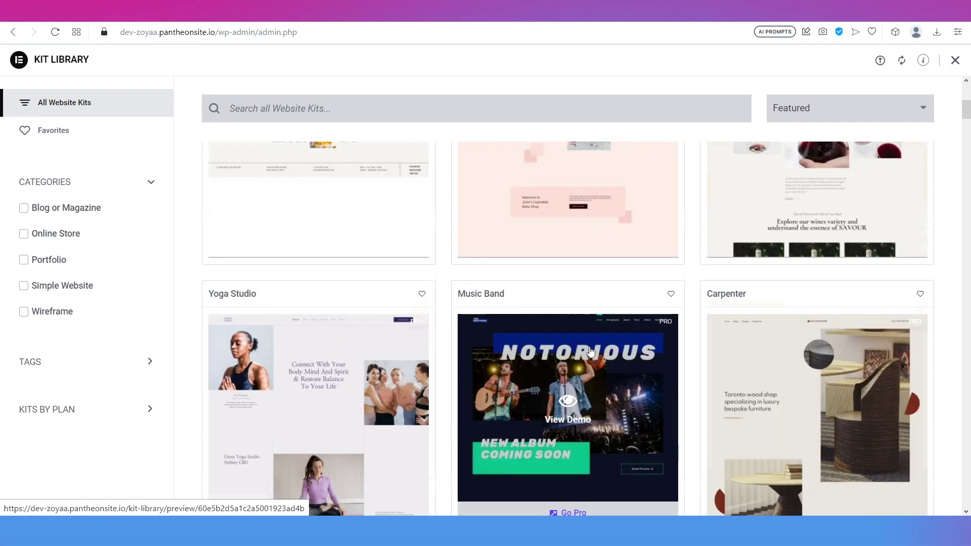
pyautogui.scroll(7, 591, 352)
pyautogui.scroll(-4, 591, 351)
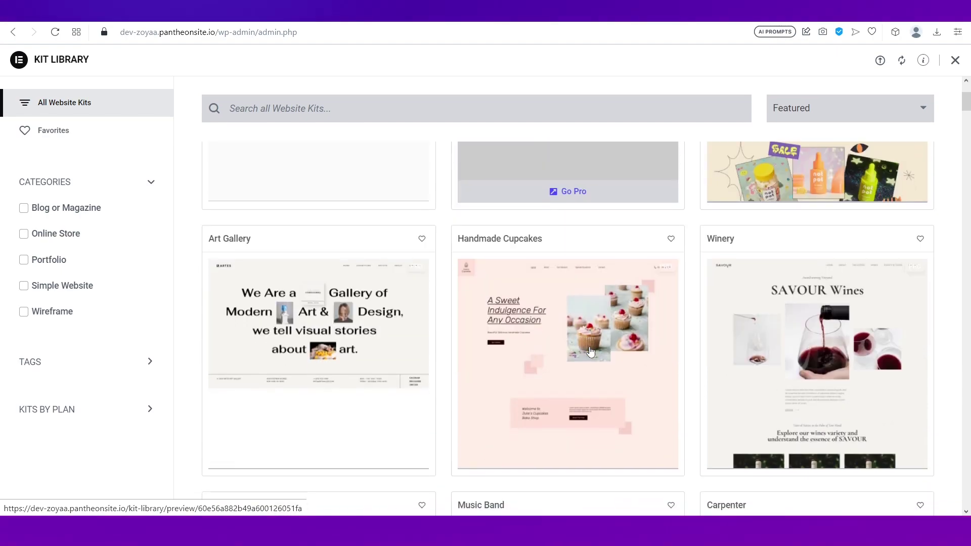
pyautogui.scroll(-2, 591, 352)
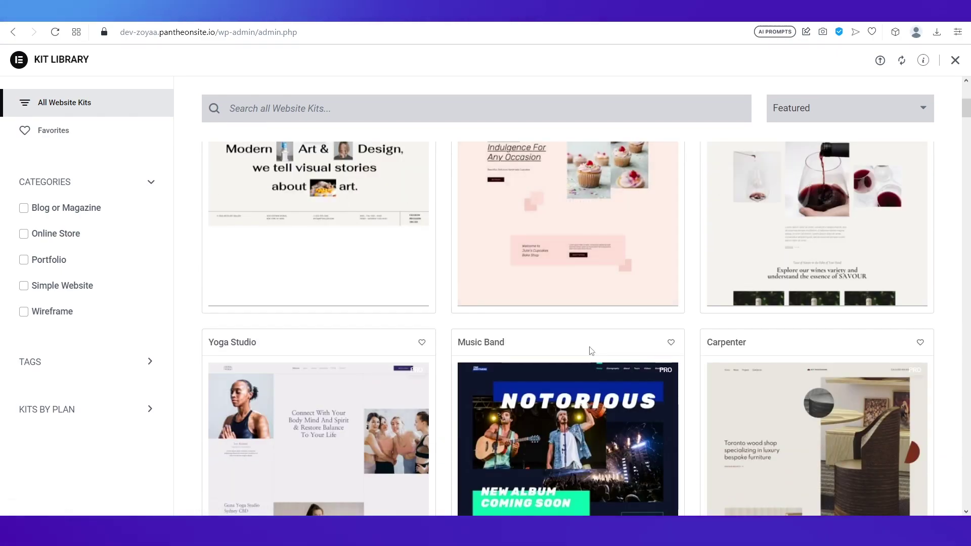
pyautogui.scroll(-4, 591, 351)
pyautogui.scroll(8, 592, 350)
pyautogui.scroll(2, 591, 350)
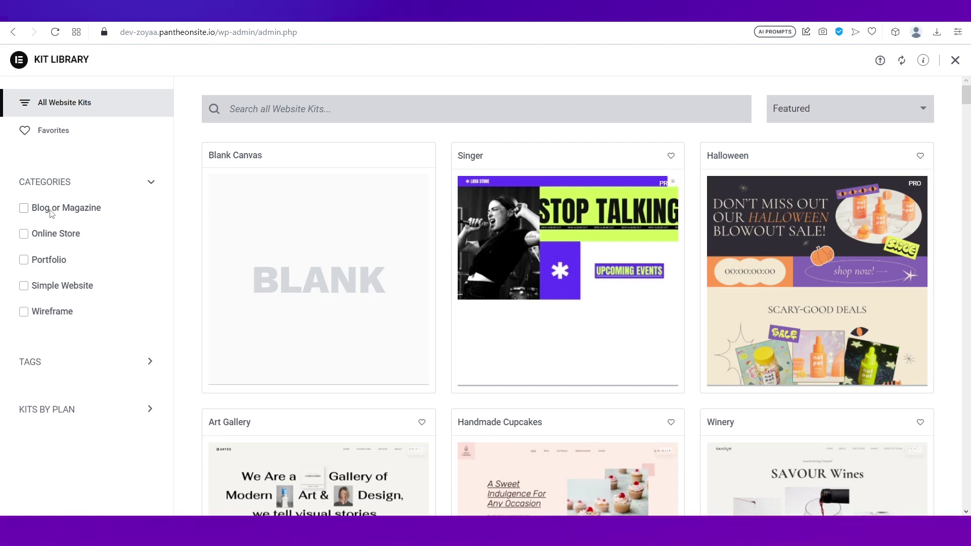
pyautogui.click(52, 213)
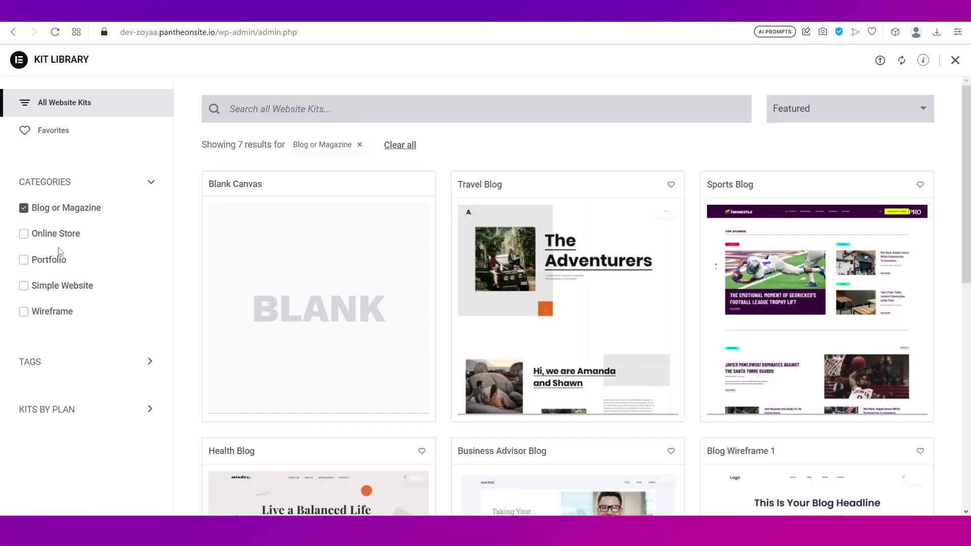
# Step: Browse the Blog or Magazine kits, then clear that category filter
pyautogui.scroll(-3, 645, 341)
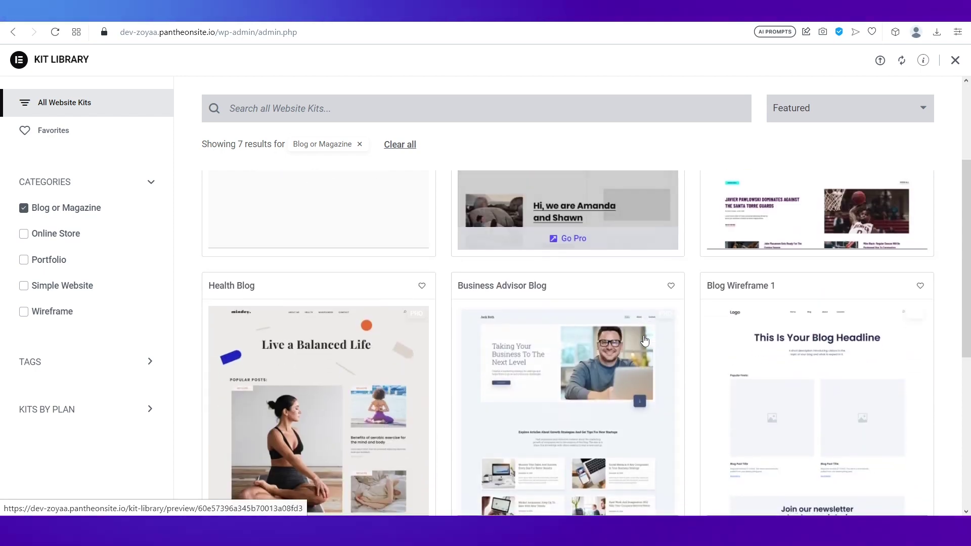
pyautogui.scroll(3, 645, 340)
pyautogui.scroll(-4, 801, 260)
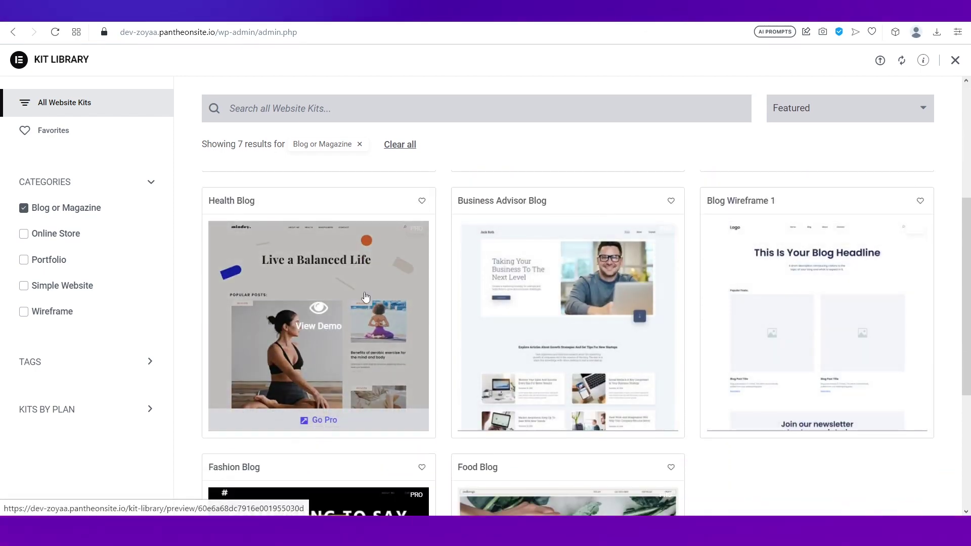
pyautogui.scroll(-5, 366, 297)
pyautogui.scroll(10, 365, 295)
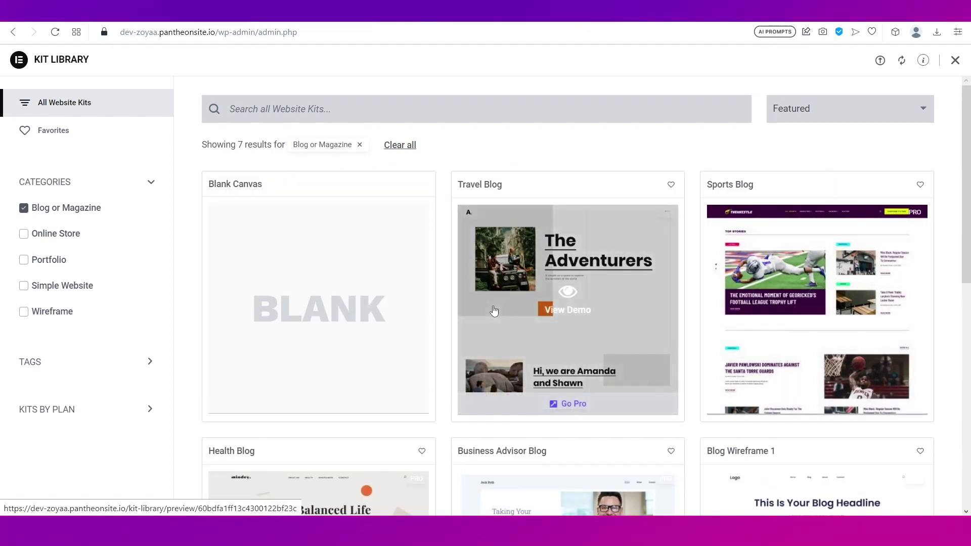
pyautogui.click(23, 209)
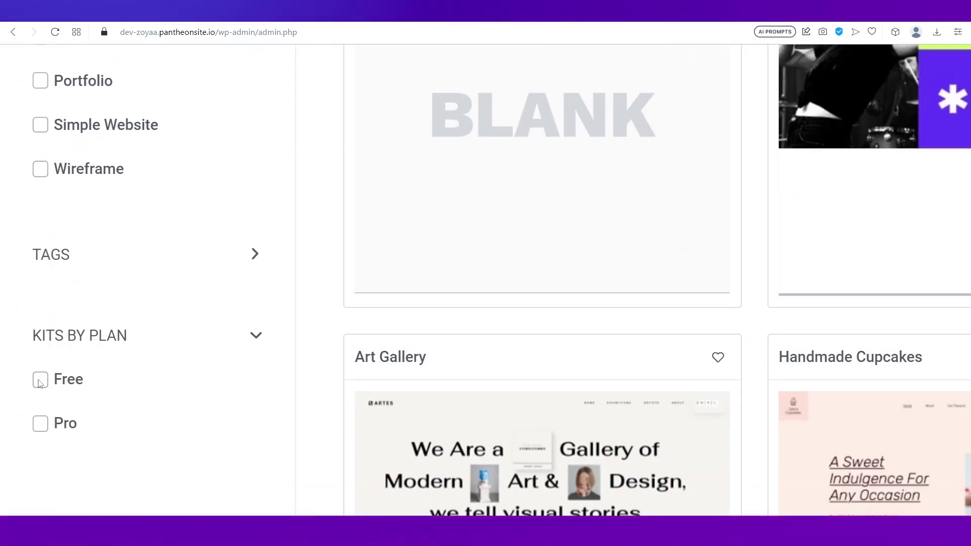
# Step: Filter the Kit Library to the 16 Free kits and preview the Juice Bar kit demo
pyautogui.click(40, 380)
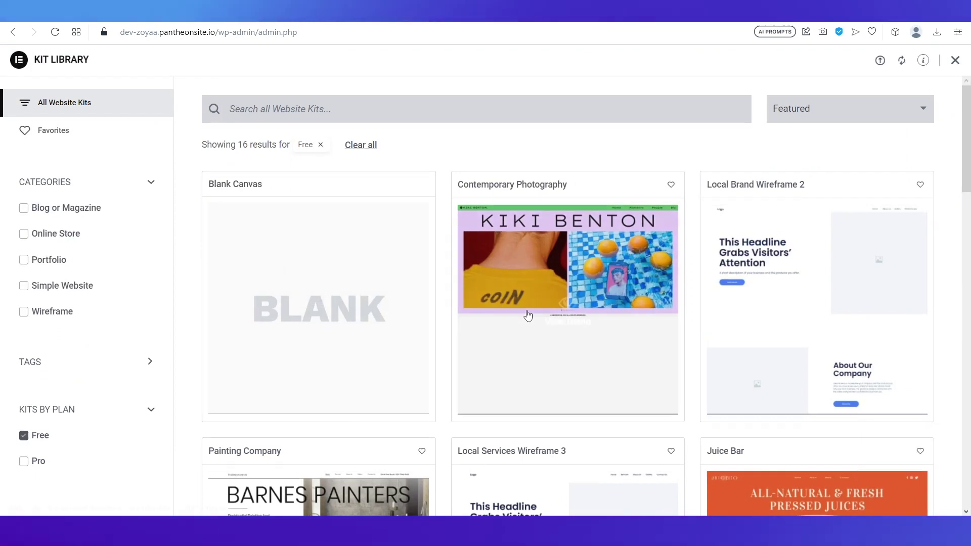
pyautogui.scroll(-3, 527, 316)
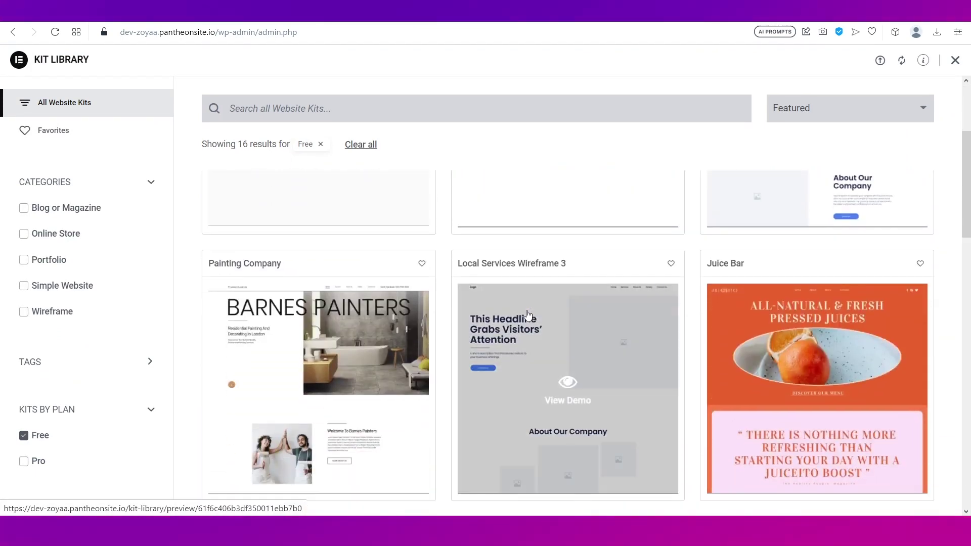
pyautogui.scroll(-6, 528, 316)
pyautogui.scroll(-5, 527, 316)
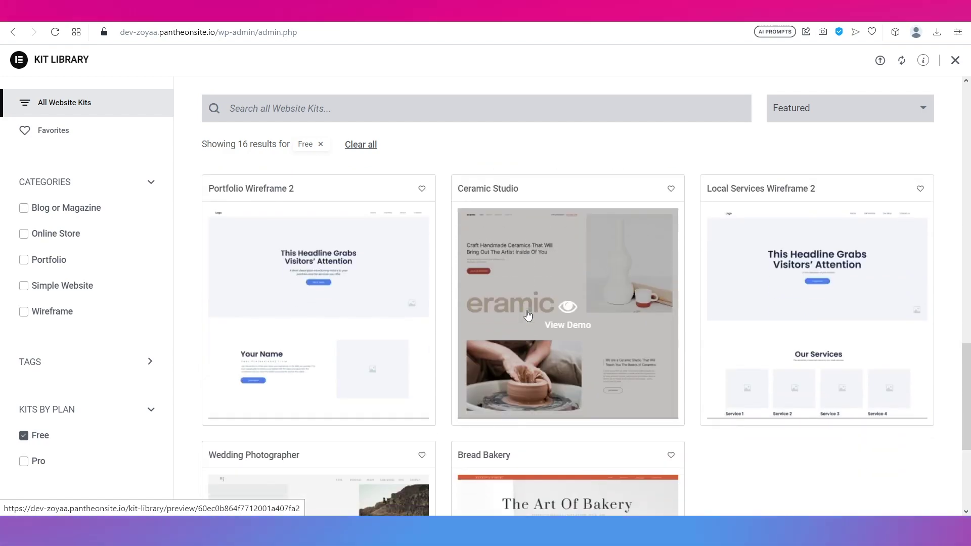
pyautogui.scroll(8, 528, 316)
pyautogui.scroll(5, 527, 316)
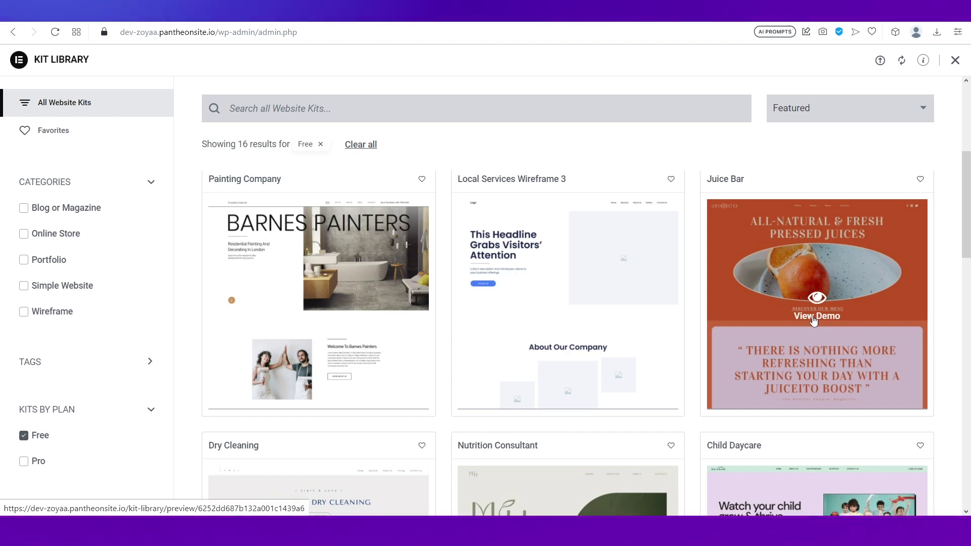
pyautogui.click(814, 319)
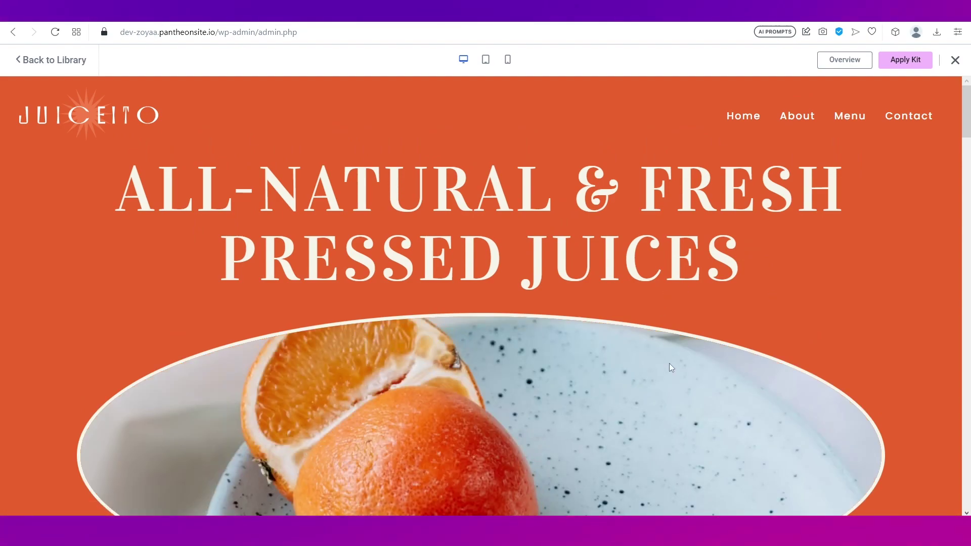
pyautogui.scroll(-10, 657, 329)
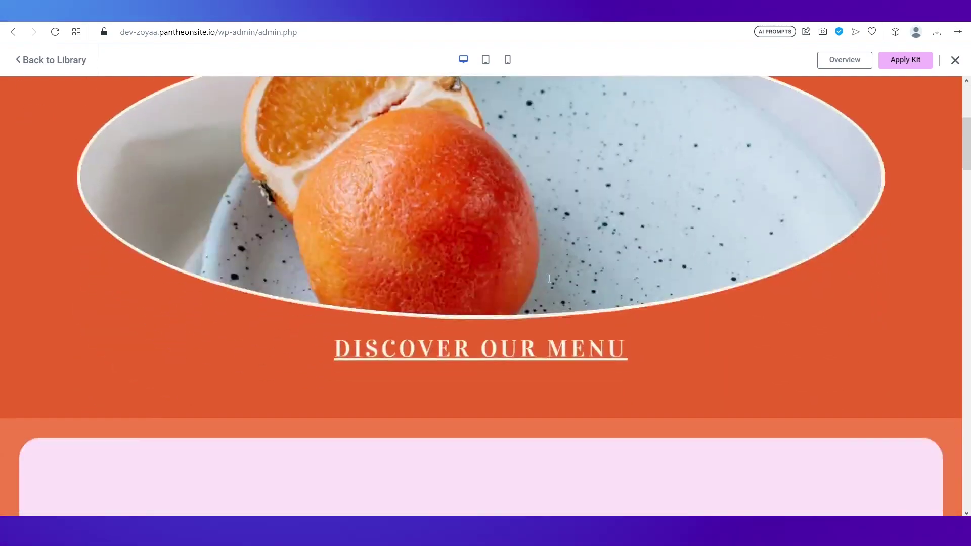
pyautogui.scroll(-10, 549, 278)
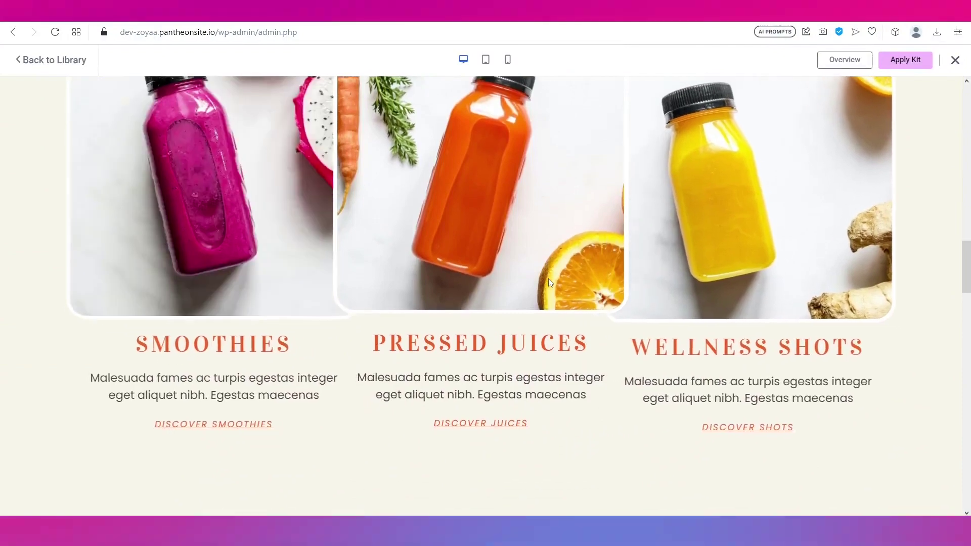
pyautogui.scroll(-10, 550, 282)
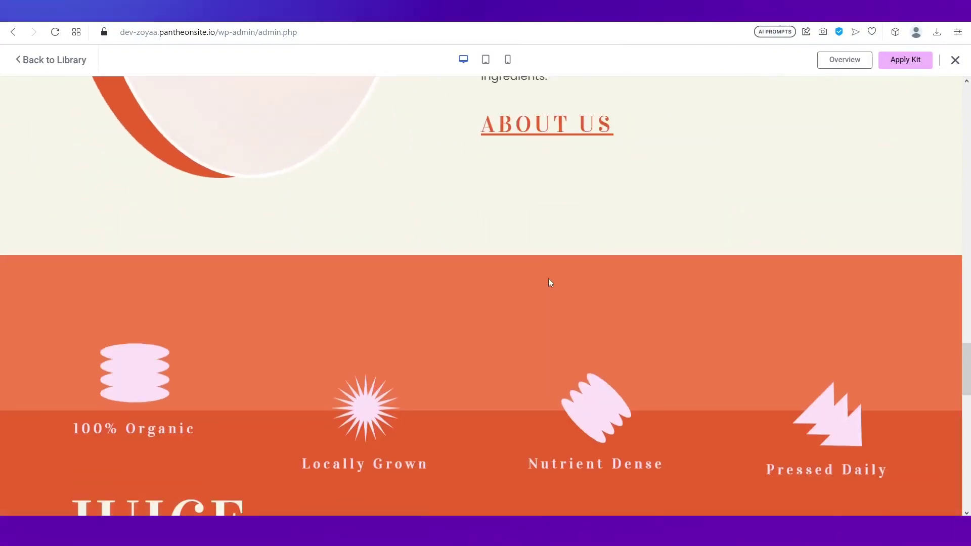
pyautogui.scroll(-10, 550, 283)
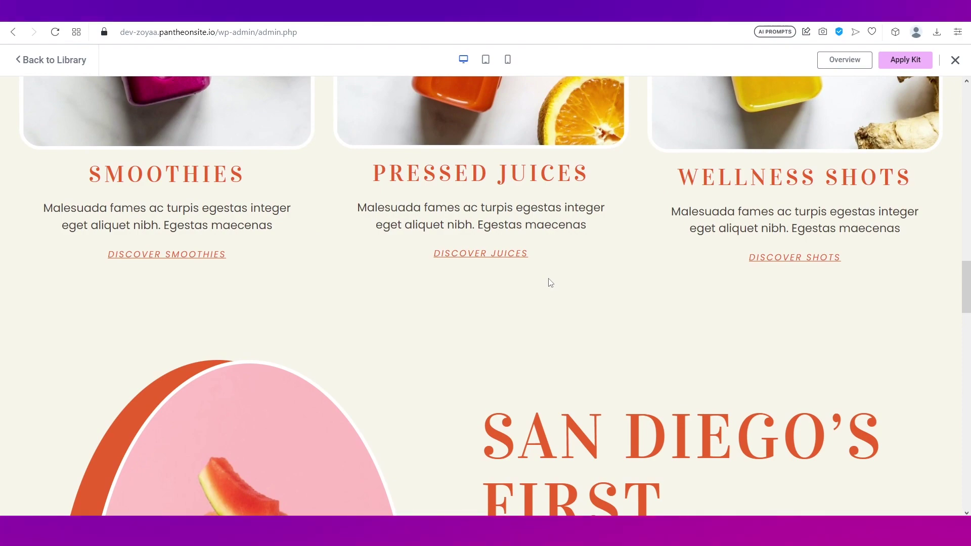
pyautogui.scroll(10, 550, 282)
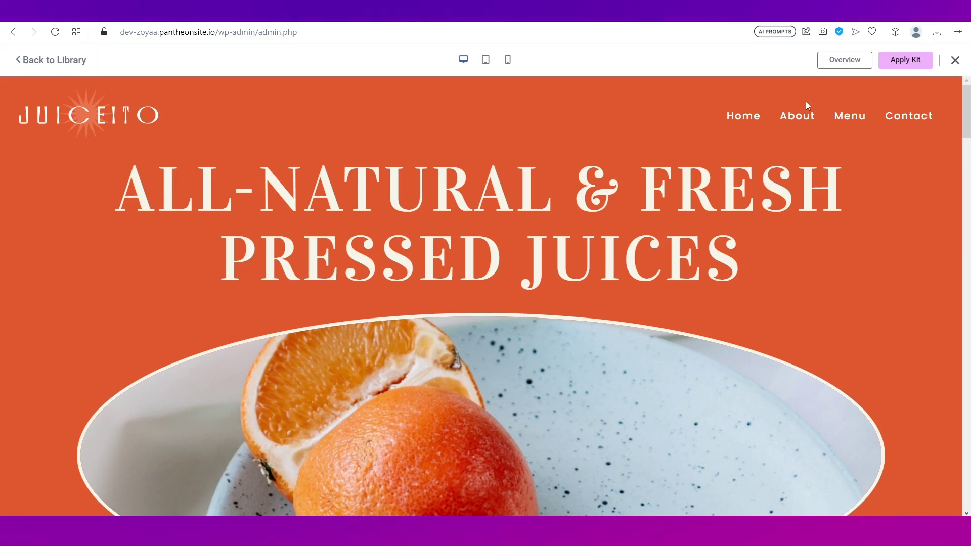
pyautogui.scroll(5, 806, 101)
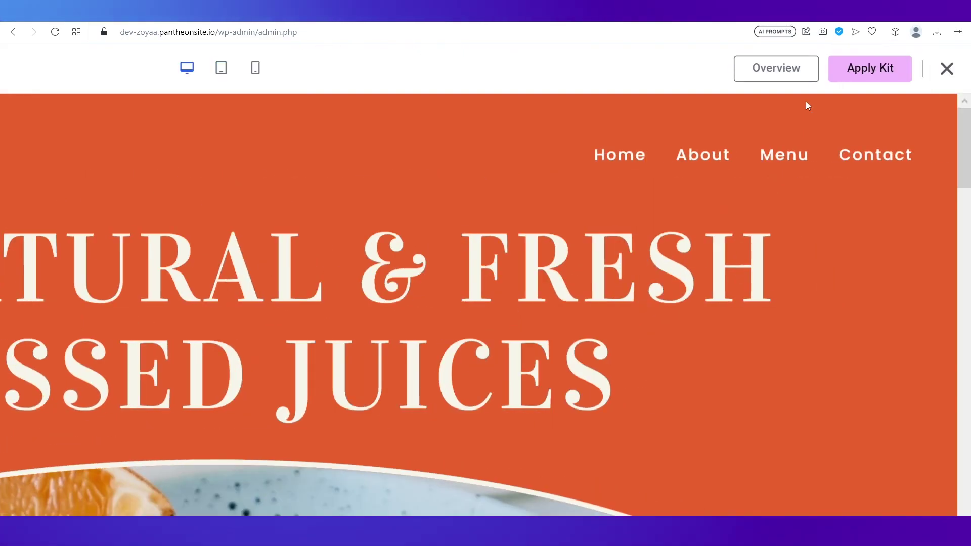
pyautogui.click(857, 72)
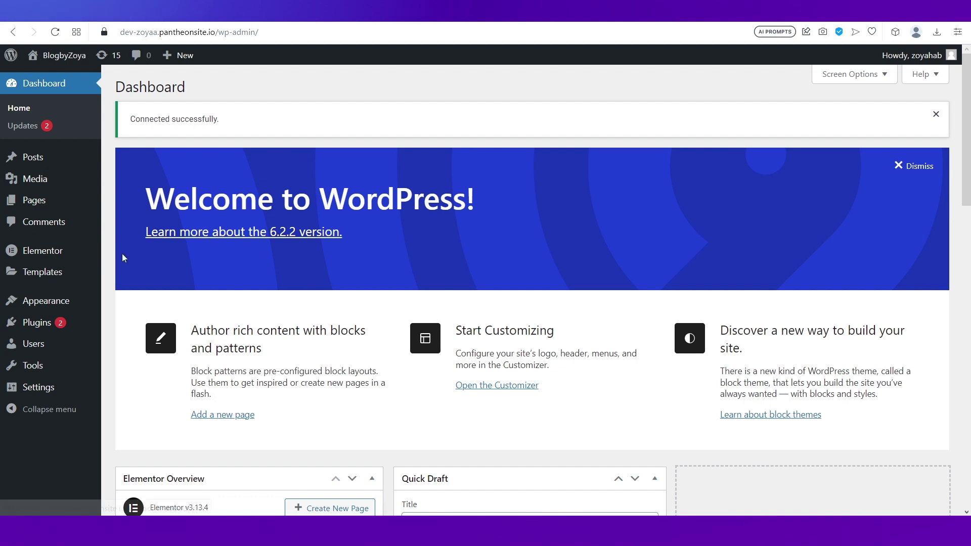
# Step: Open the Pages list showing the six pages, including the imported Juiceito pages
pyautogui.click(44, 207)
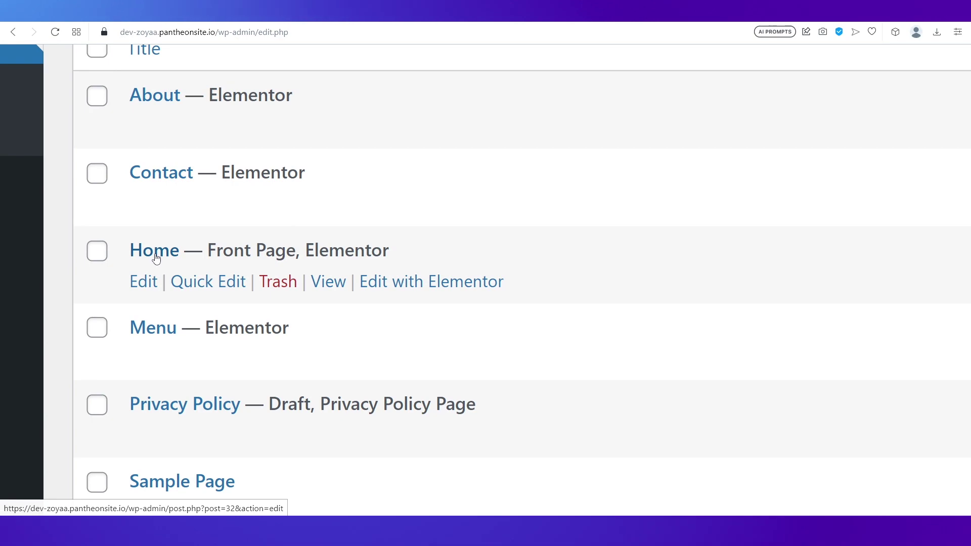
# Step: Edit the Home (Front Page) page with Elementor
pyautogui.click(413, 292)
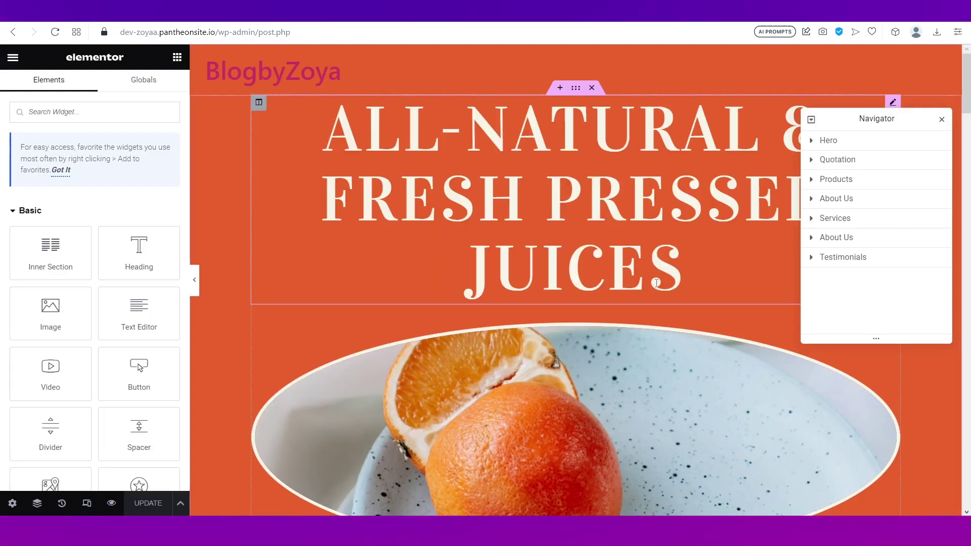
# Step: Replace the Home page hero heading text with 'Choose the best!', fixing the typo
pyautogui.scroll(-10, 656, 283)
pyautogui.scroll(10, 527, 234)
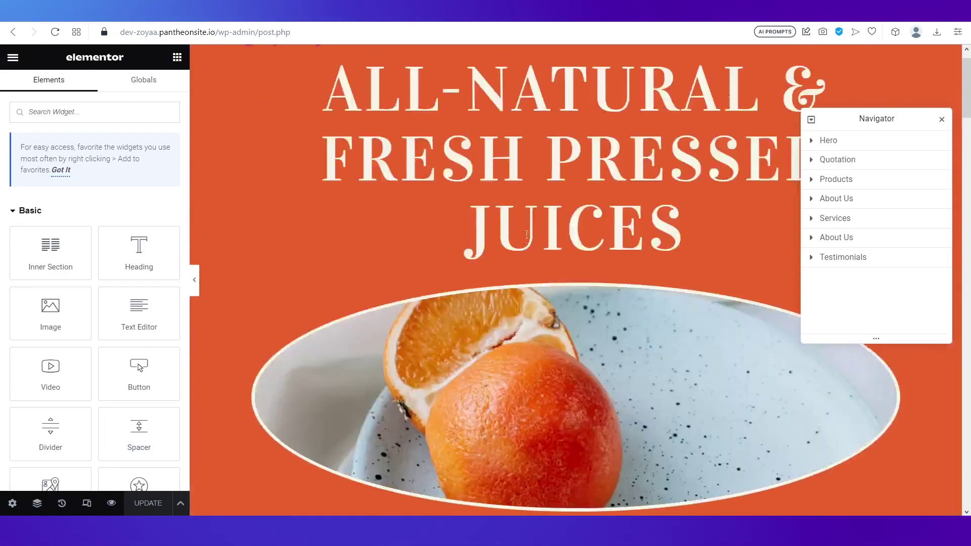
pyautogui.click(441, 148)
pyautogui.tripleClick(479, 172)
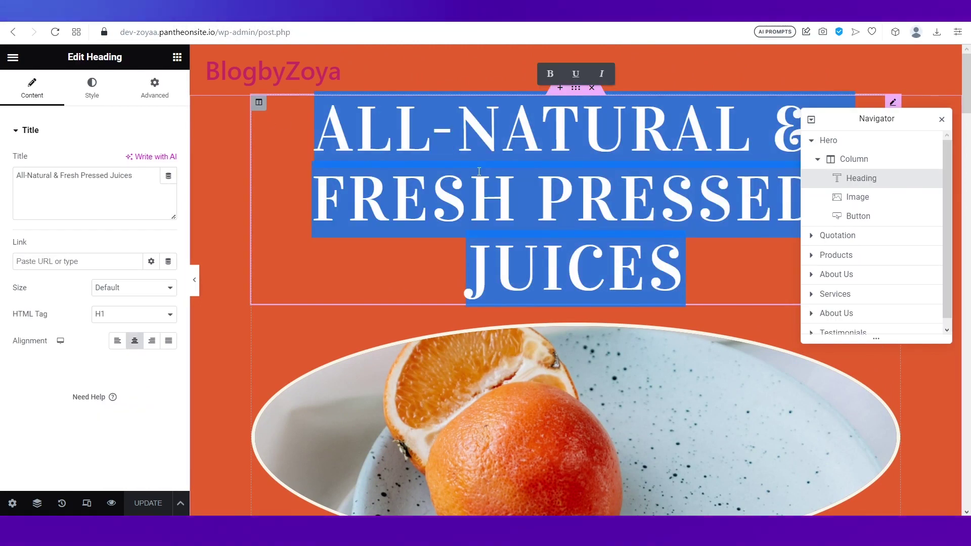
pyautogui.write('Choose the best')
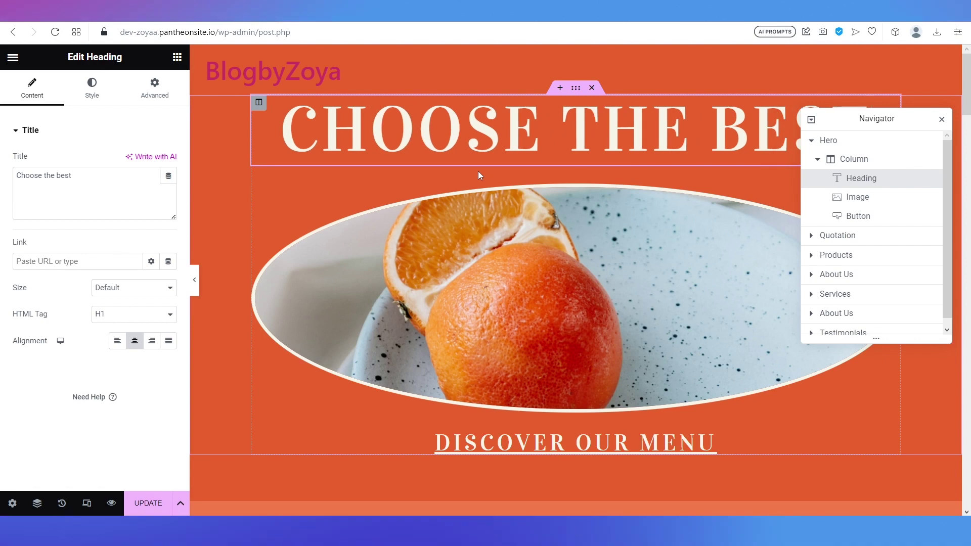
pyautogui.write('@!')
pyautogui.press('BackSpace')
pyautogui.press('BackSpace')
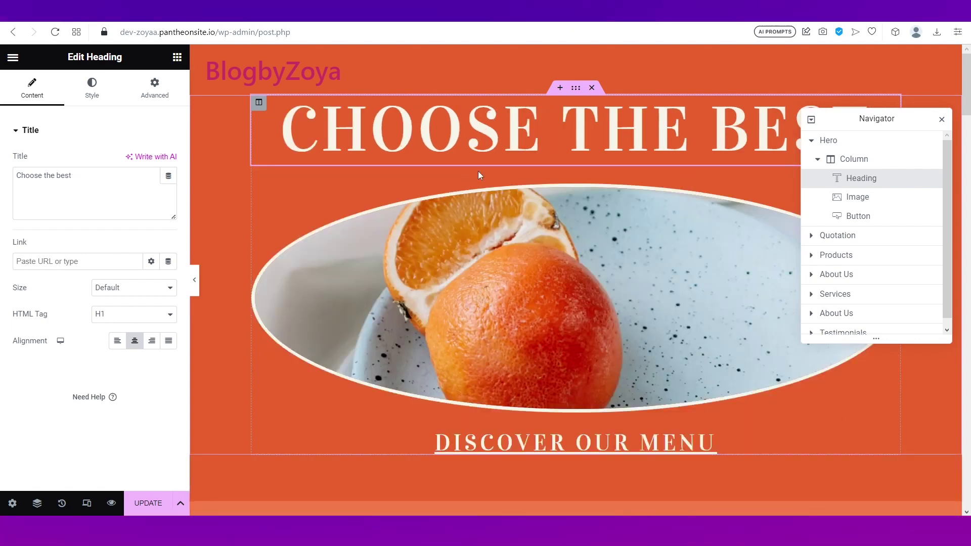
pyautogui.write('!')
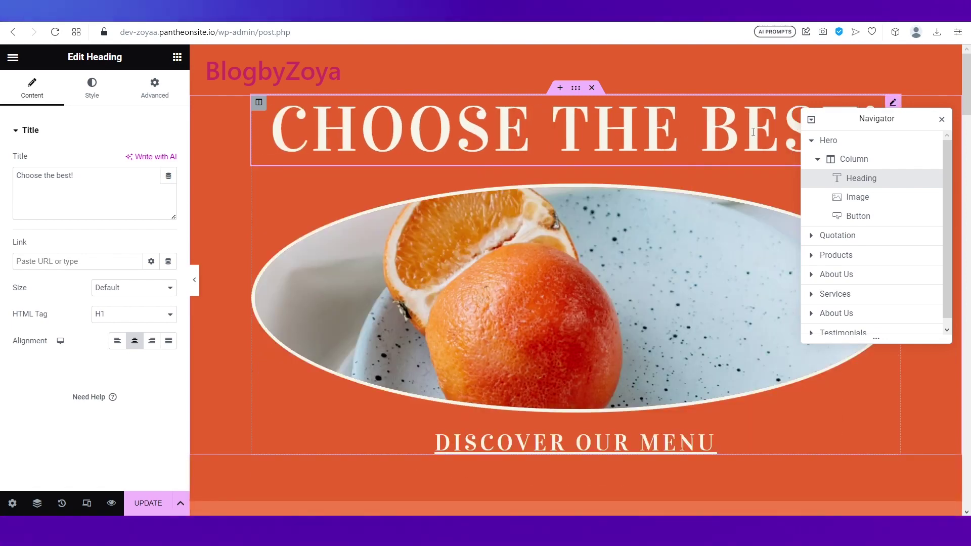
# Step: Close the Navigator, select the orange image, and preview the edited page
pyautogui.click(941, 120)
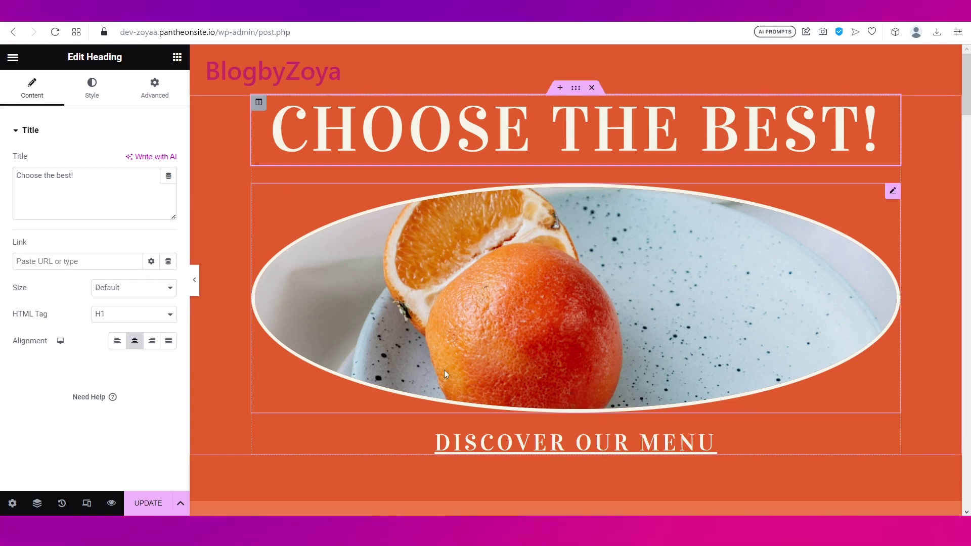
pyautogui.click(444, 370)
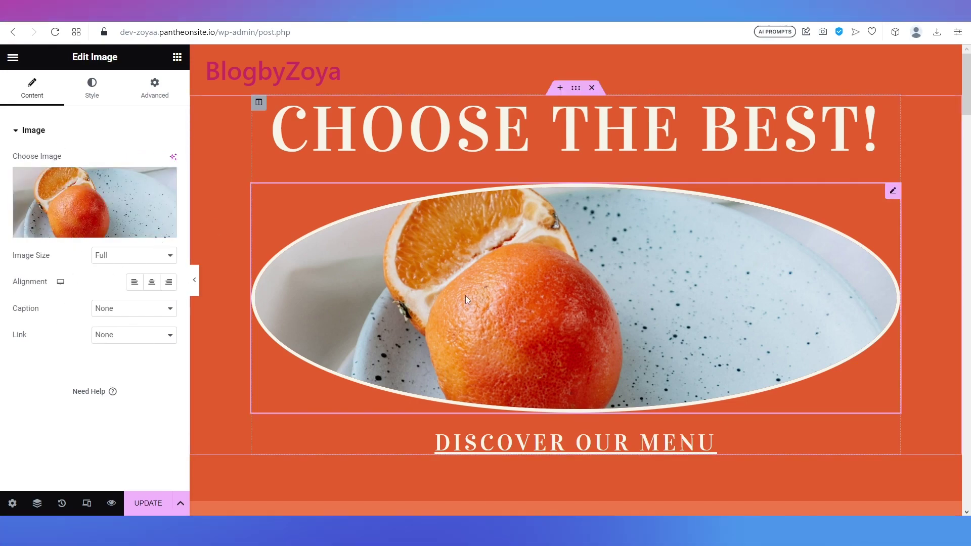
pyautogui.scroll(-3, 465, 296)
pyautogui.scroll(-3, 465, 295)
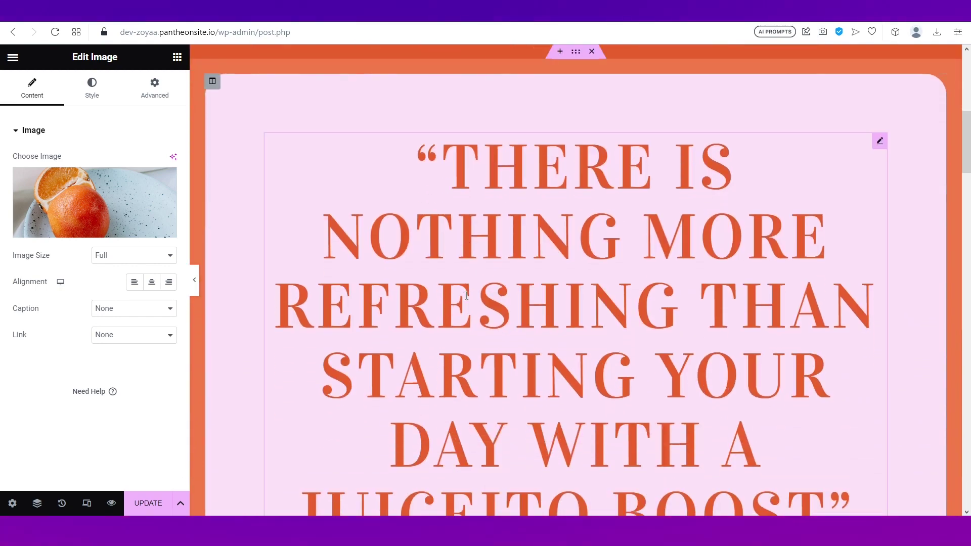
pyautogui.scroll(5, 466, 295)
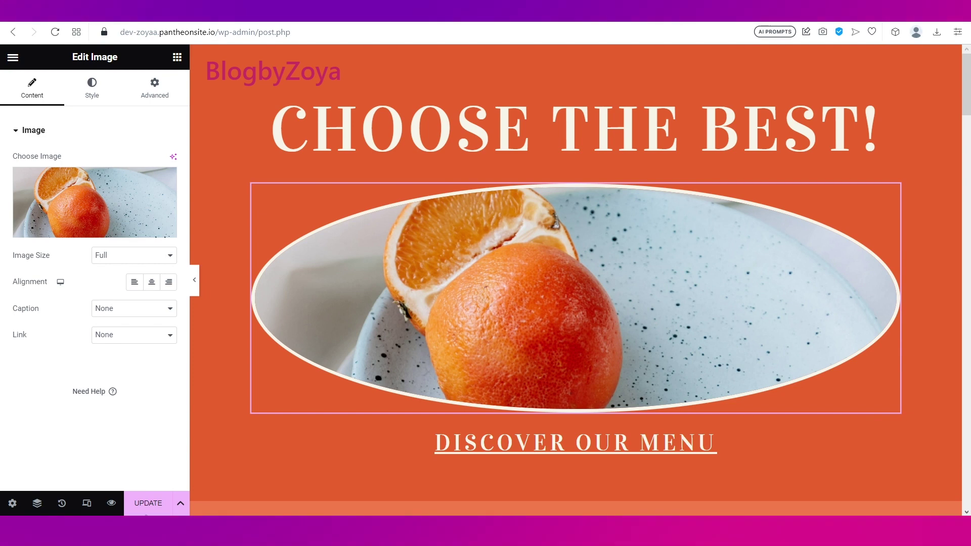
pyautogui.click(110, 505)
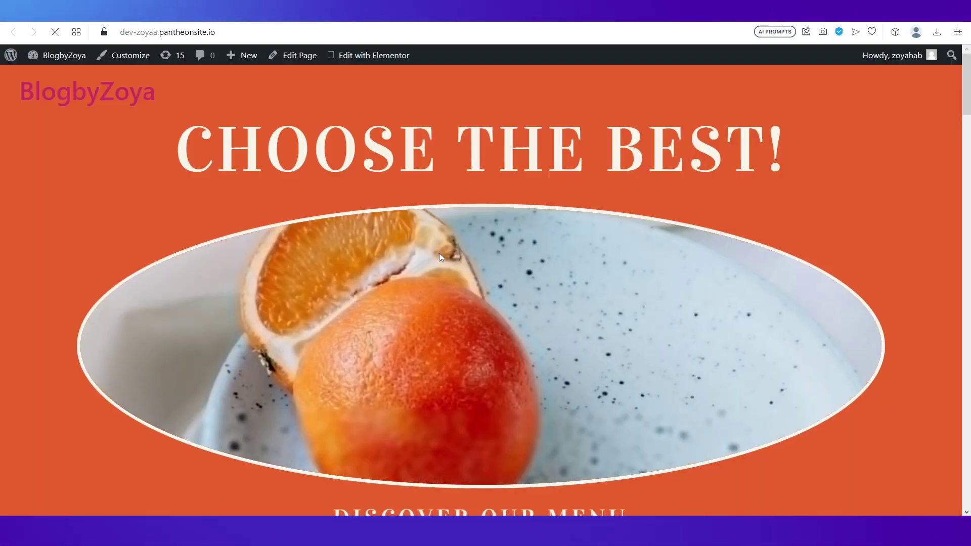
# Step: Scroll through the live Home page showing the CHOOSE THE BEST! hero and DISCOVER OUR MENU link
pyautogui.scroll(-5, 618, 308)
pyautogui.scroll(5, 618, 307)
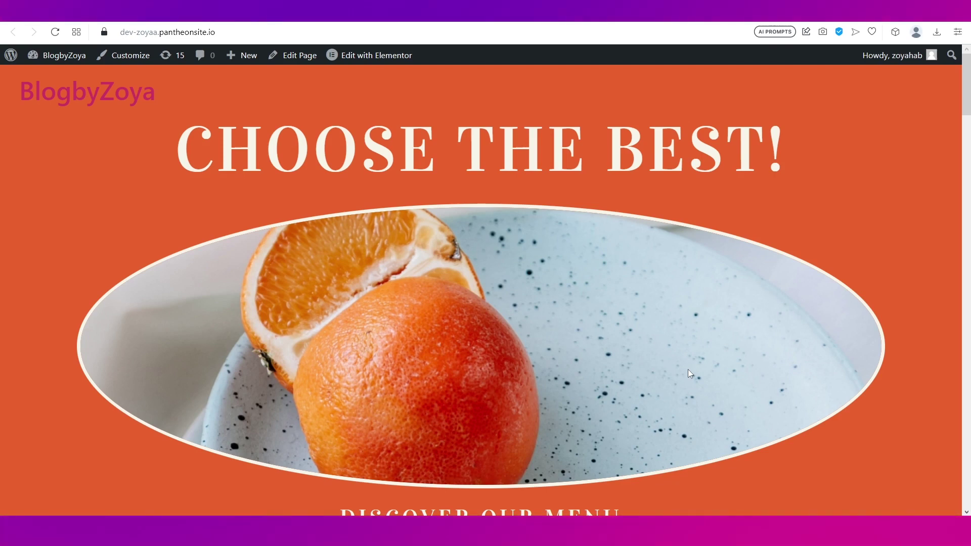
pyautogui.scroll(-3, 511, 259)
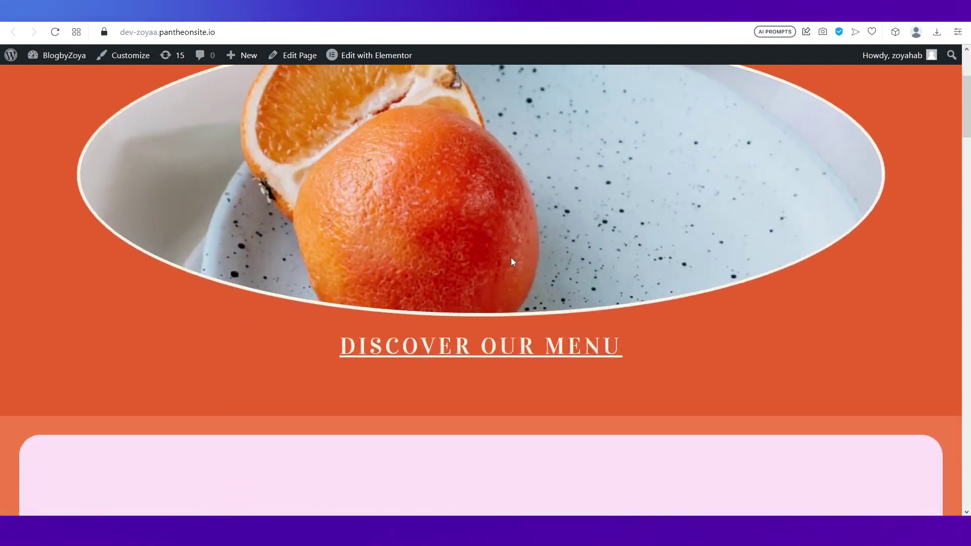
pyautogui.scroll(3, 511, 259)
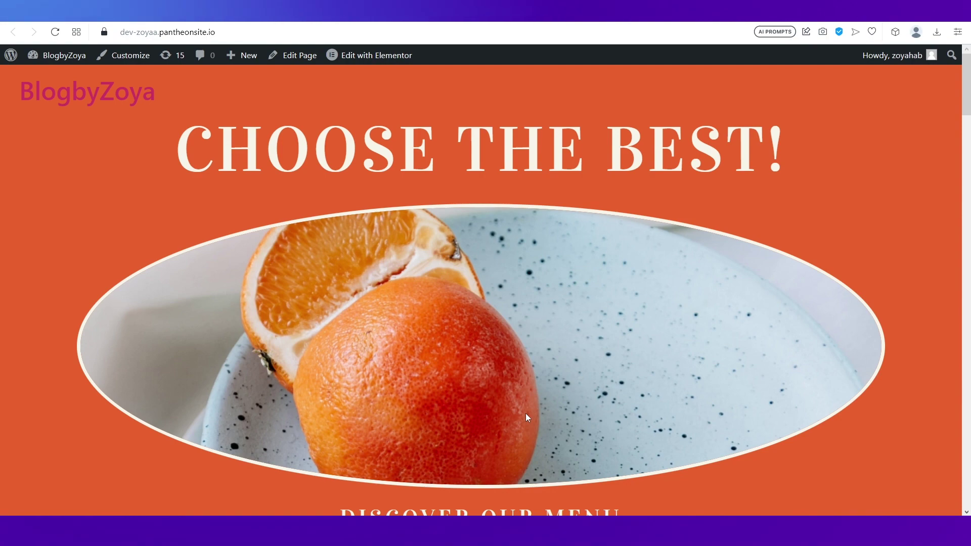
pyautogui.scroll(-8, 526, 414)
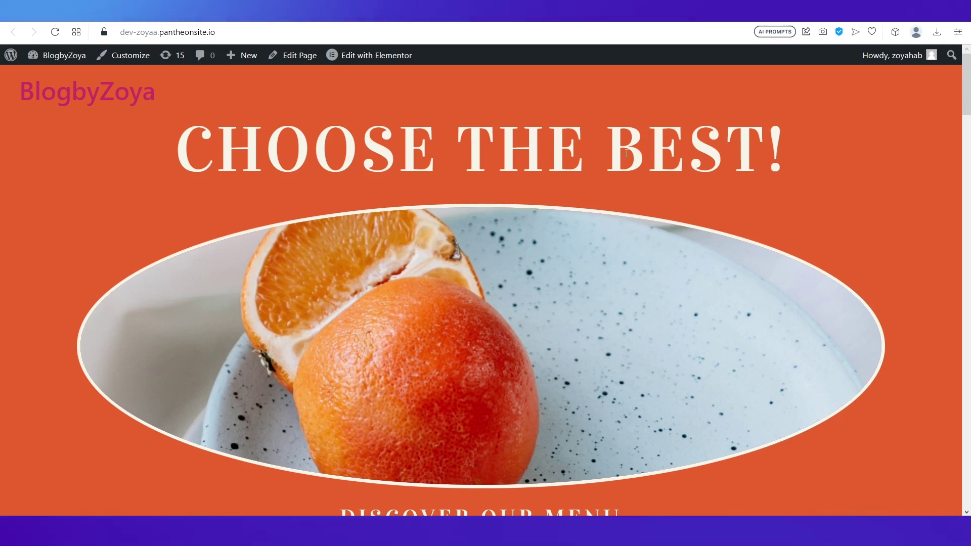
# Step: Go from my.elementor.com to the Pantheon site's WordPress dashboard and open Elementor Templates
pyautogui.click(676, 21)
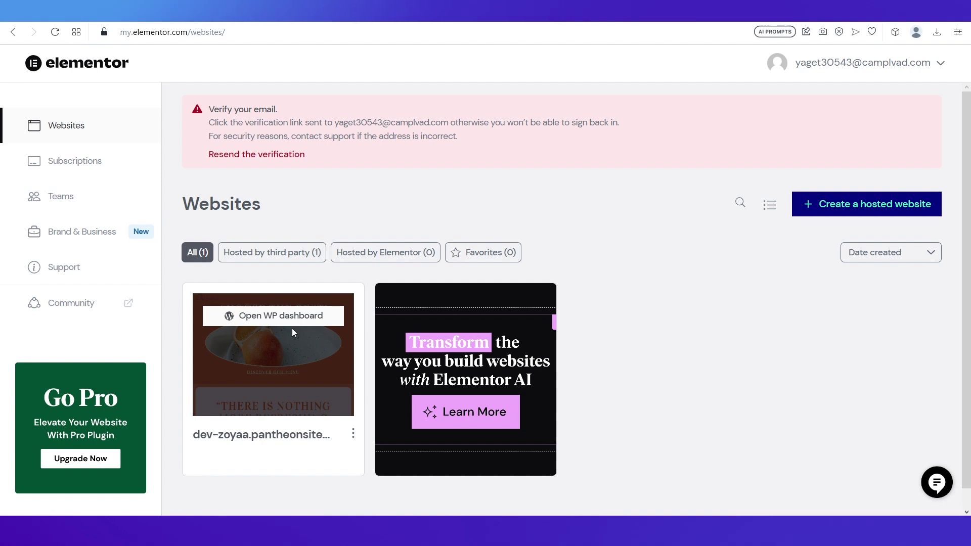
pyautogui.click(286, 317)
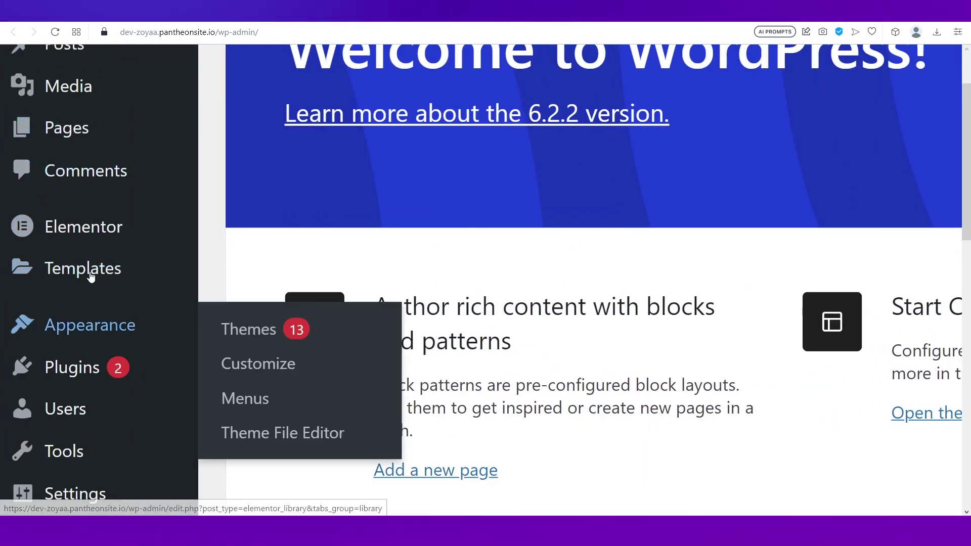
pyautogui.moveTo(91, 274)
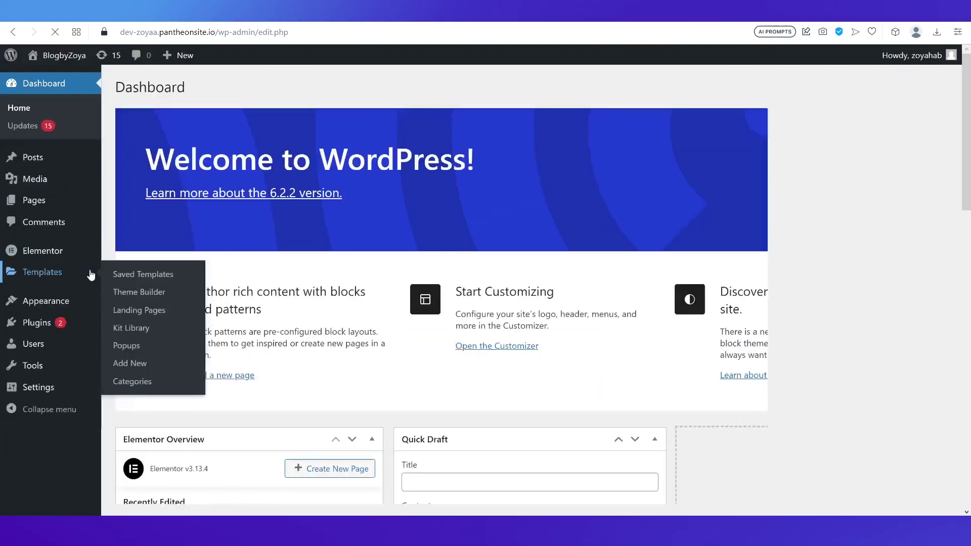
pyautogui.click(91, 273)
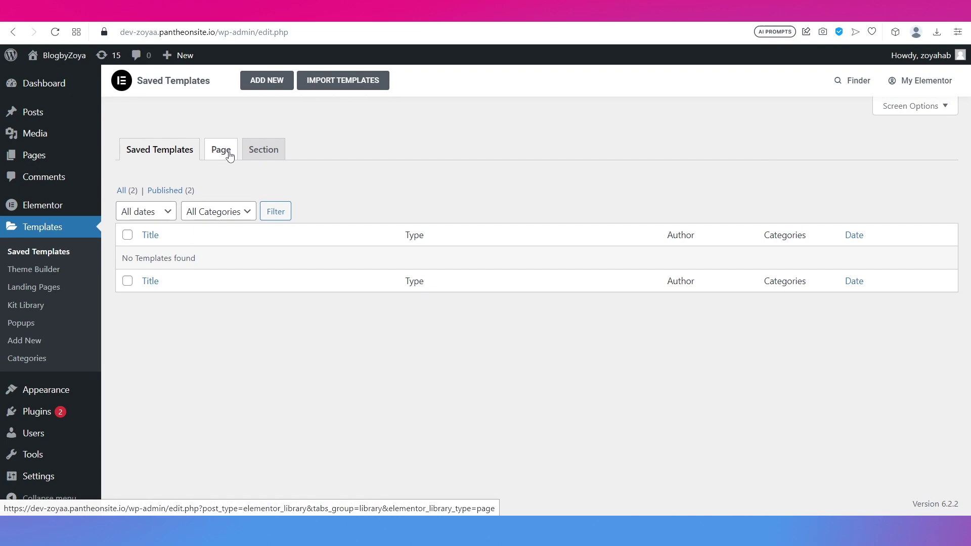
# Step: Filter to page templates, then create an unnamed new template of type Page
pyautogui.click(229, 156)
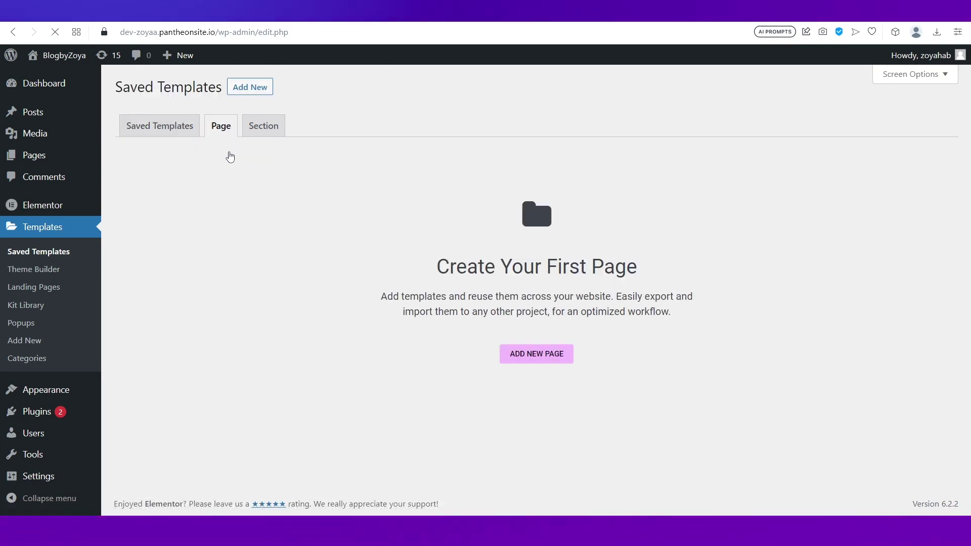
pyautogui.click(267, 82)
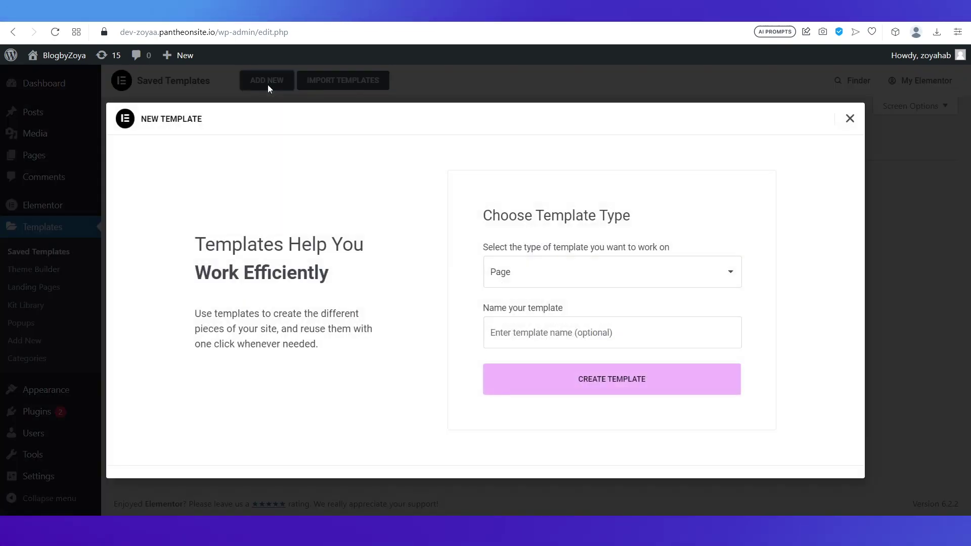
pyautogui.click(545, 275)
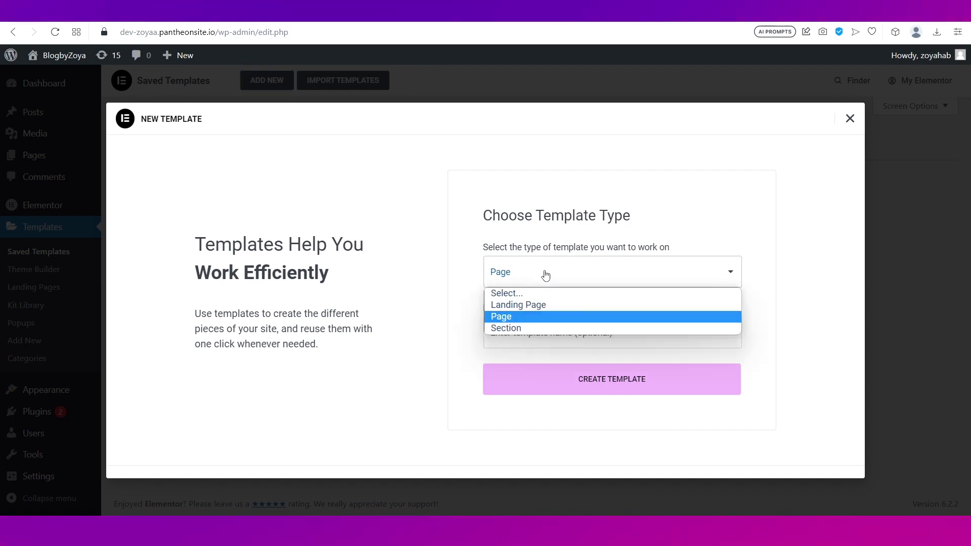
pyautogui.click(545, 274)
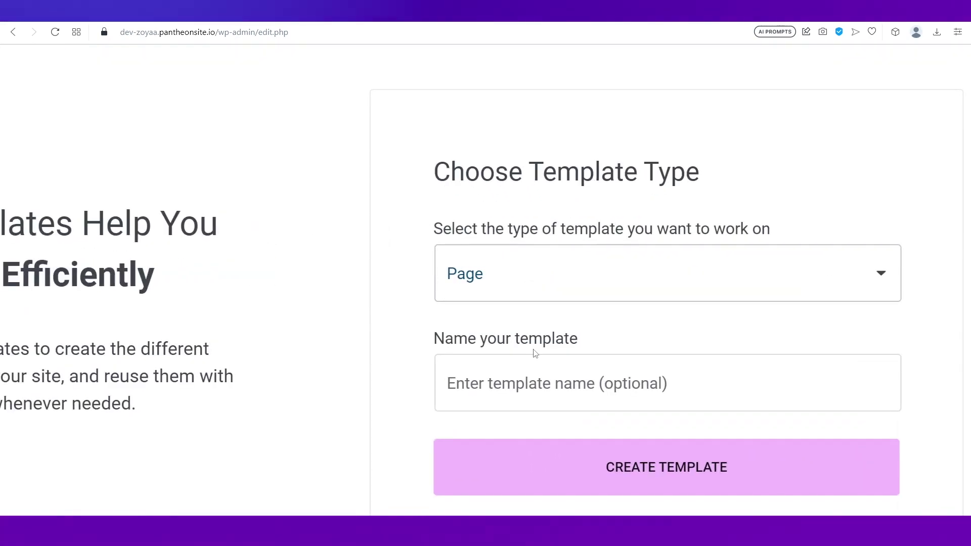
pyautogui.click(491, 280)
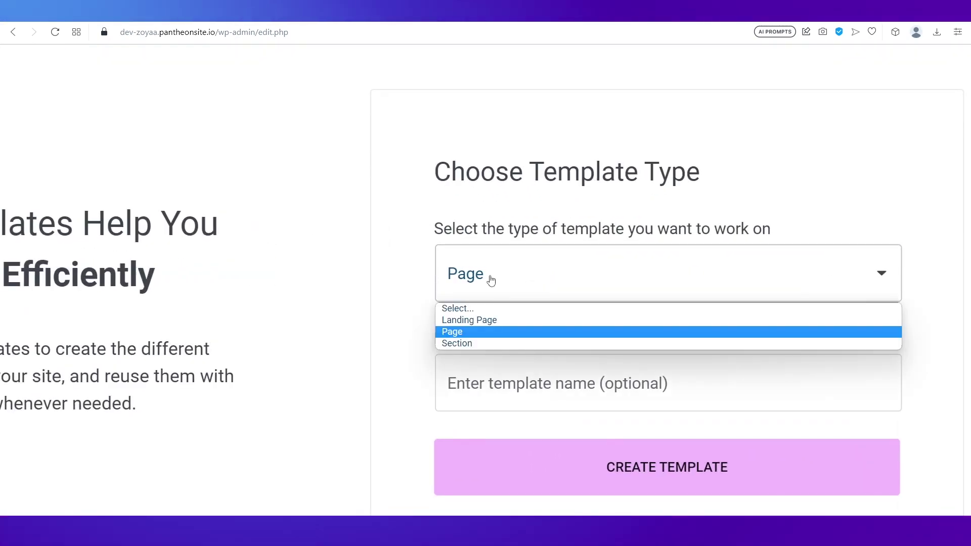
pyautogui.click(557, 383)
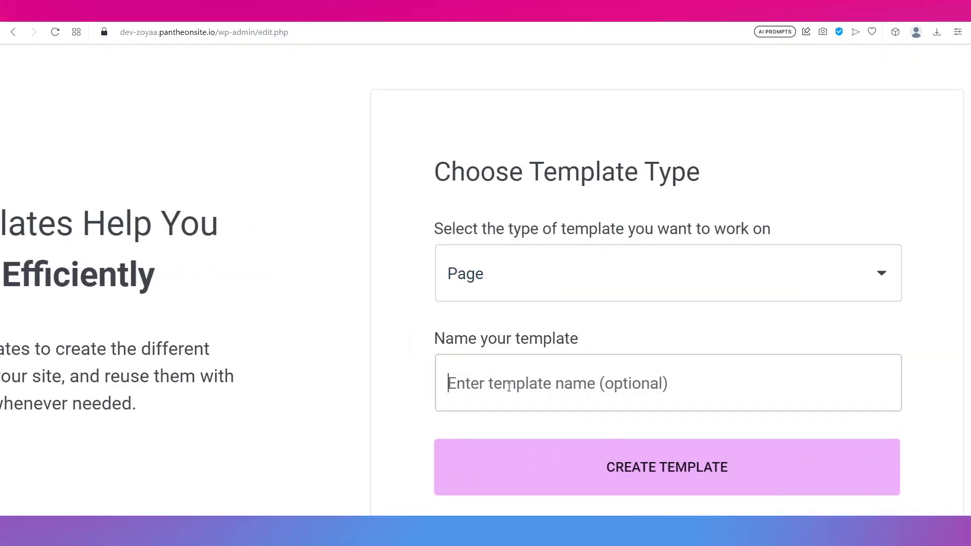
pyautogui.click(589, 453)
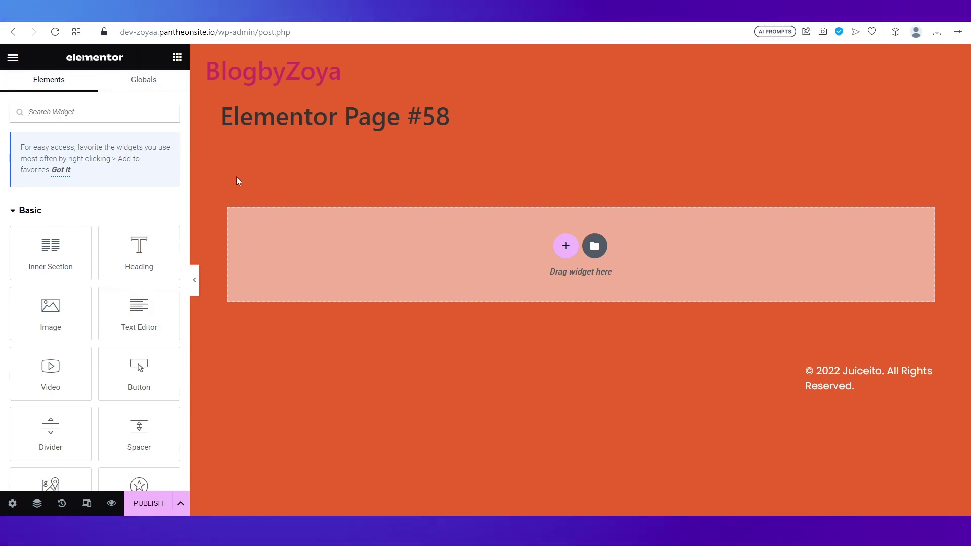
# Step: Try adding a section to Elementor Page #58 and dismiss the column layout choices
pyautogui.doubleClick(279, 116)
pyautogui.moveTo(50, 253)
pyautogui.mouseDown()
pyautogui.moveTo(334, 281)
pyautogui.moveTo(28, 285)
pyautogui.moveTo(373, 284)
pyautogui.moveTo(332, 268)
pyautogui.moveTo(34, 253)
pyautogui.moveTo(58, 254)
pyautogui.mouseUp()
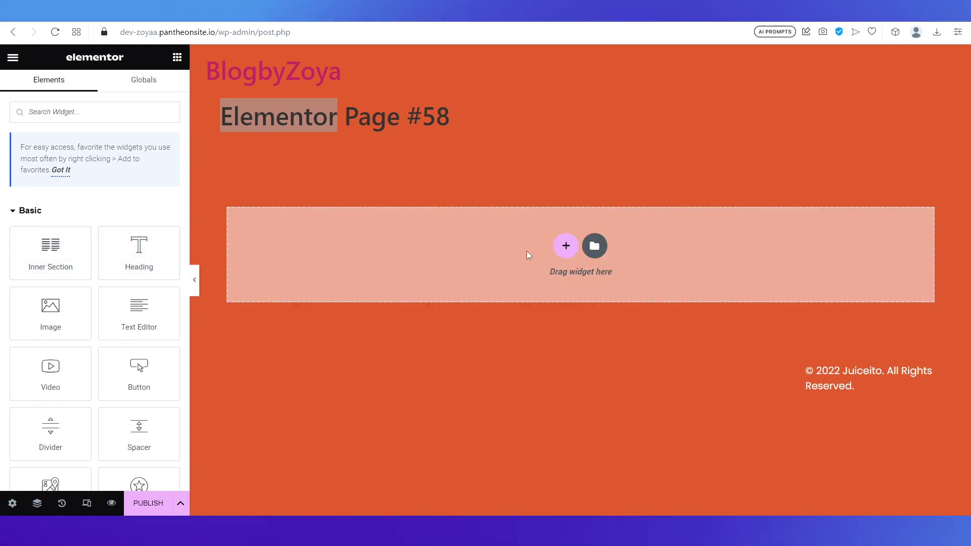
pyautogui.click(566, 246)
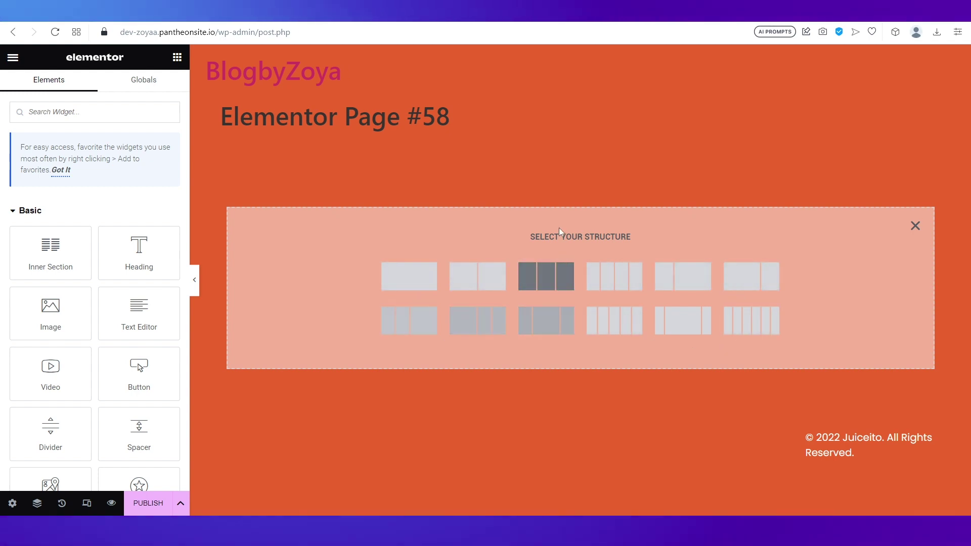
pyautogui.click(914, 226)
# Step: Scroll through the Elementor widget panel of the empty template
pyautogui.scroll(-15, 163, 362)
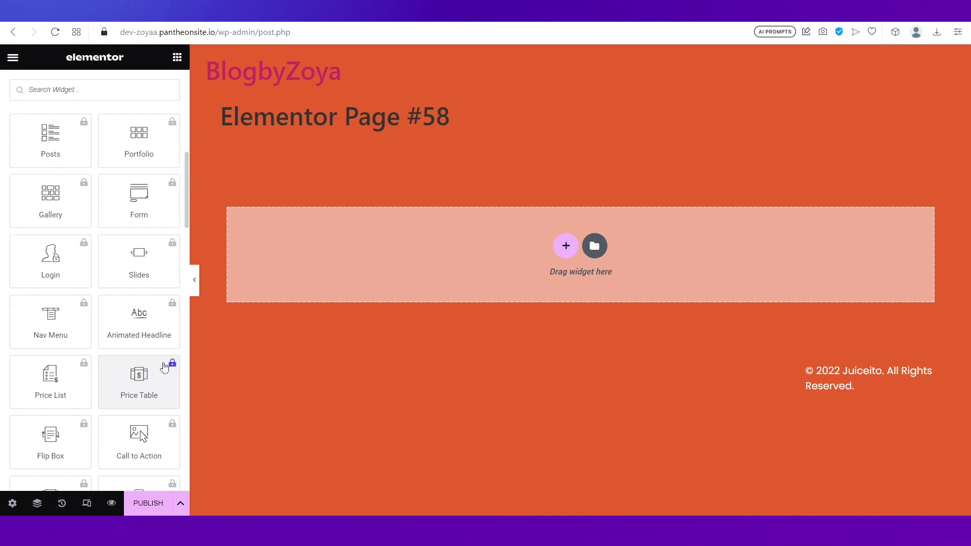
pyautogui.scroll(-15, 166, 366)
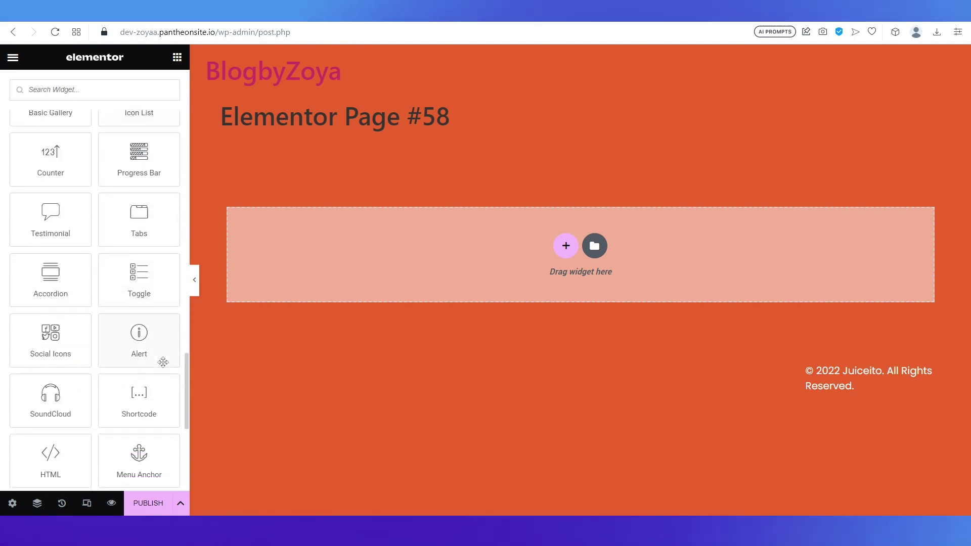
pyautogui.scroll(5, 164, 365)
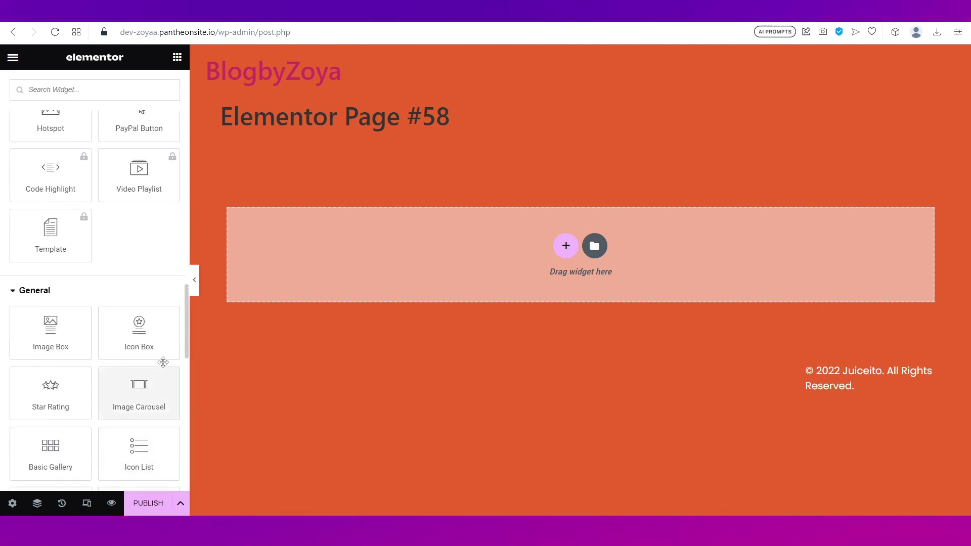
pyautogui.scroll(10, 163, 362)
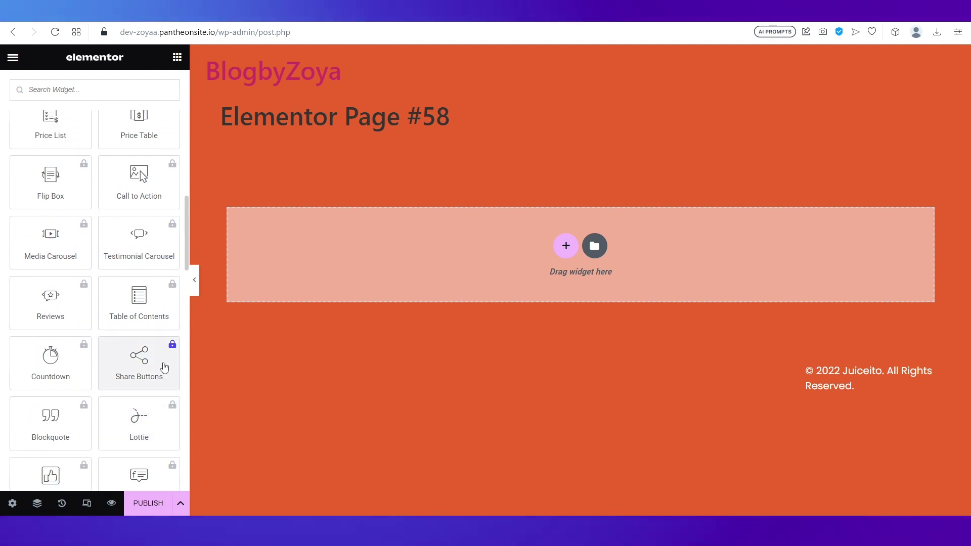
pyautogui.scroll(8, 163, 367)
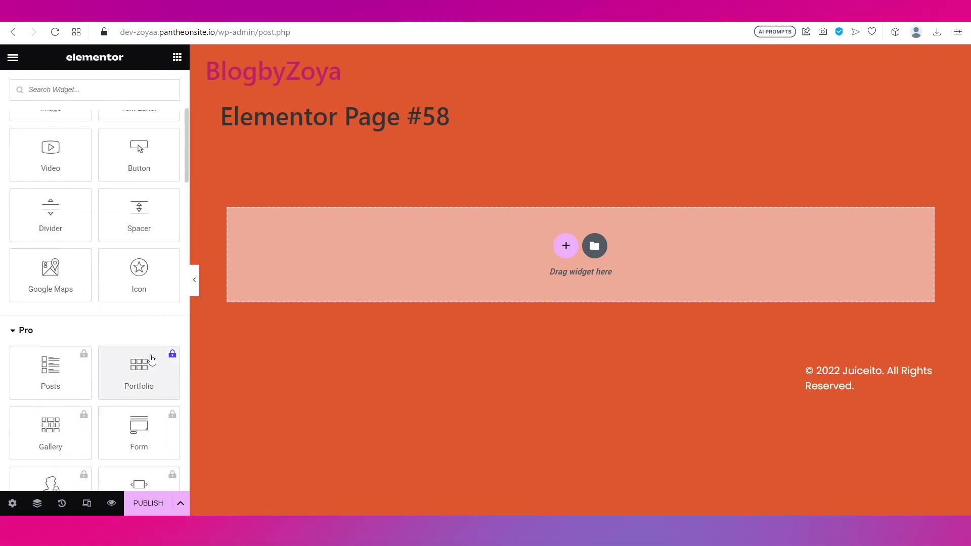
pyautogui.scroll(5, 123, 334)
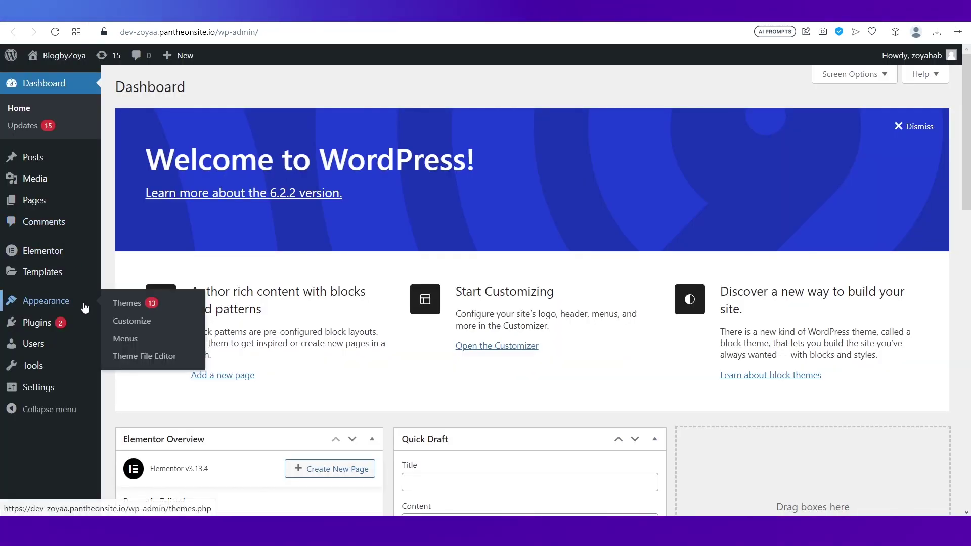
pyautogui.moveTo(53, 286)
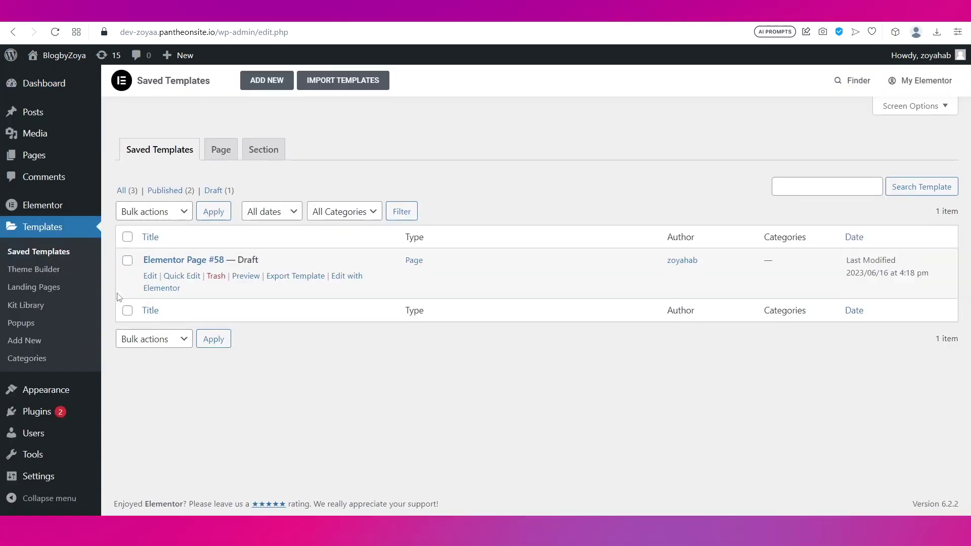
# Step: Open the Theme Builder and look over its Header, Footer and Single Post site parts
pyautogui.click(40, 277)
pyautogui.moveTo(267, 279)
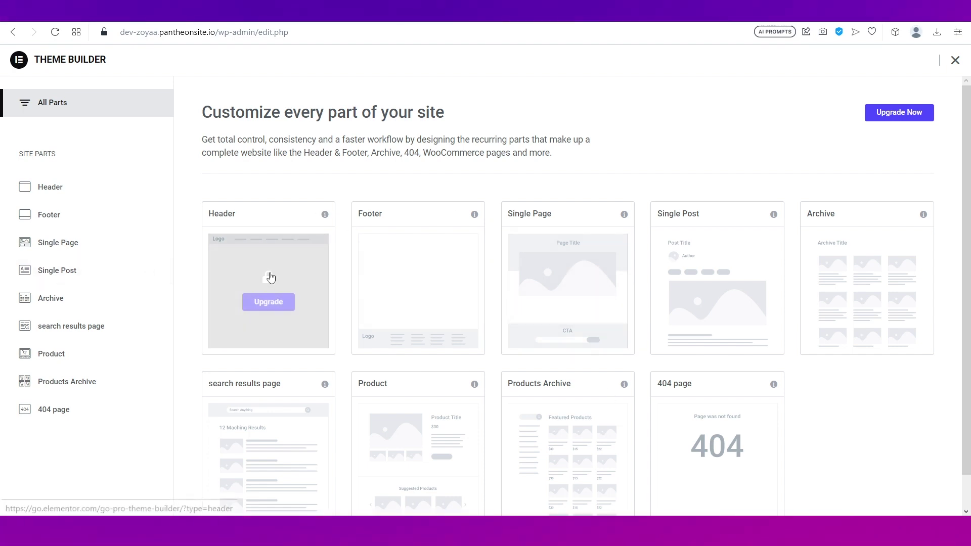
pyautogui.moveTo(462, 327)
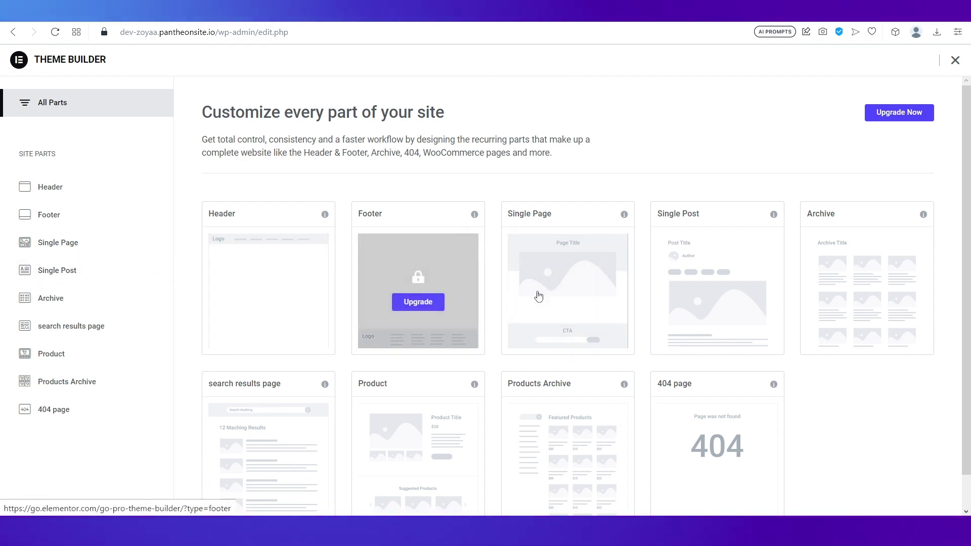
pyautogui.moveTo(770, 337)
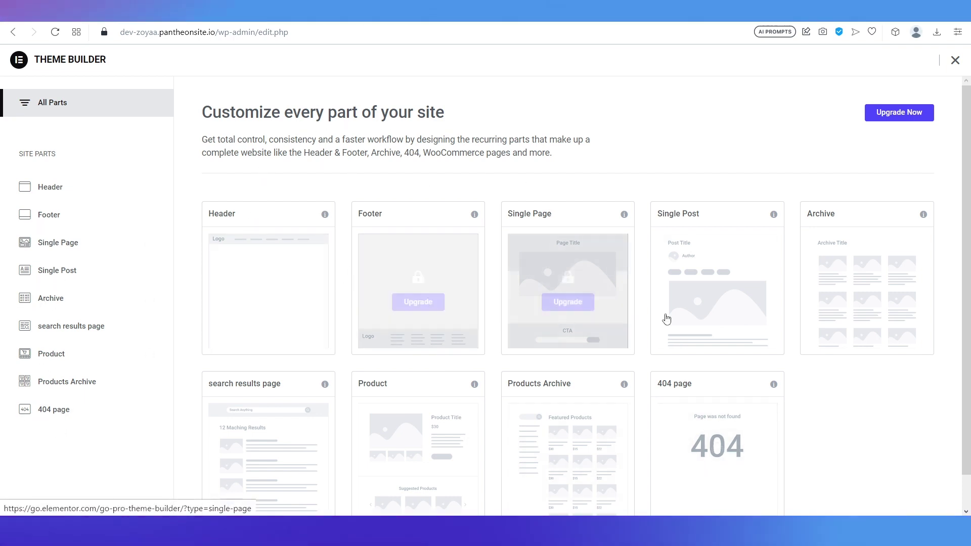
pyautogui.moveTo(666, 321)
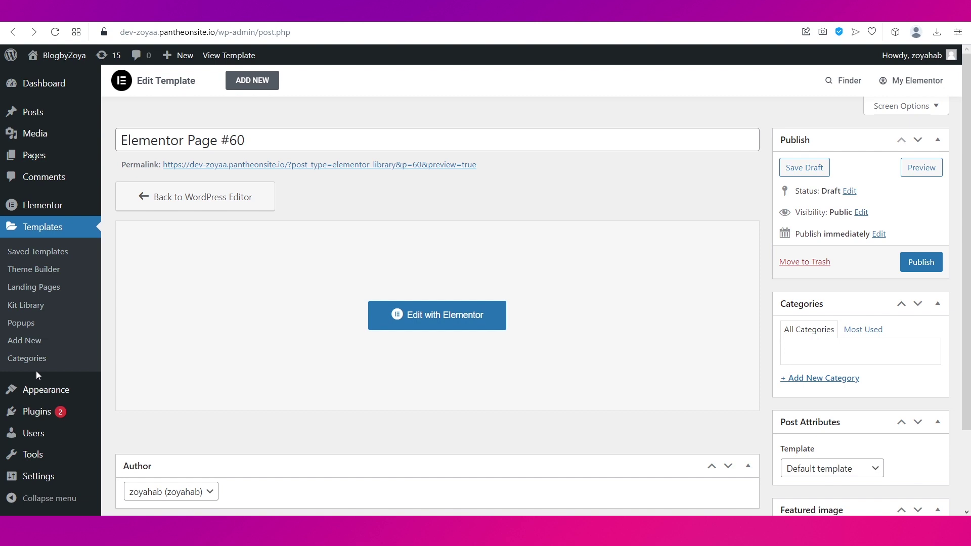
pyautogui.moveTo(43, 395)
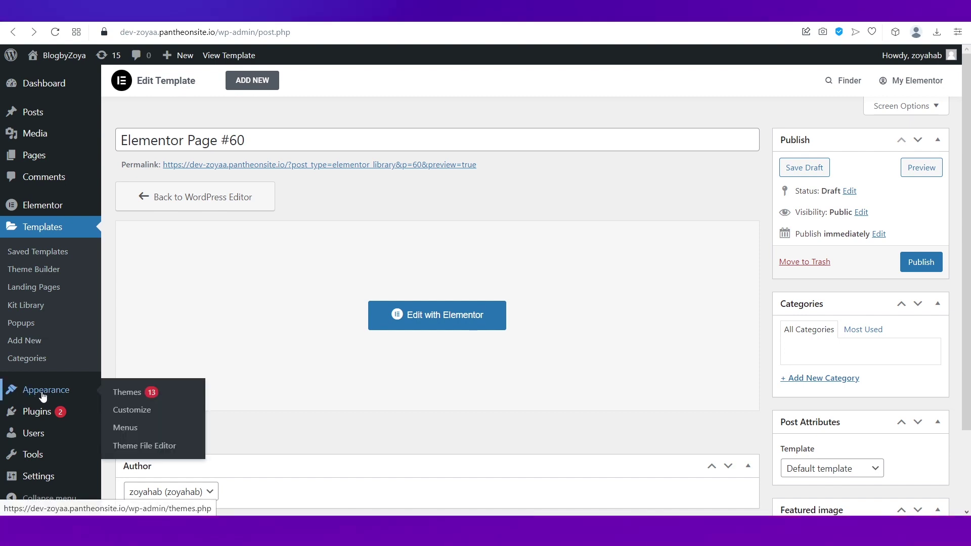
pyautogui.click(131, 411)
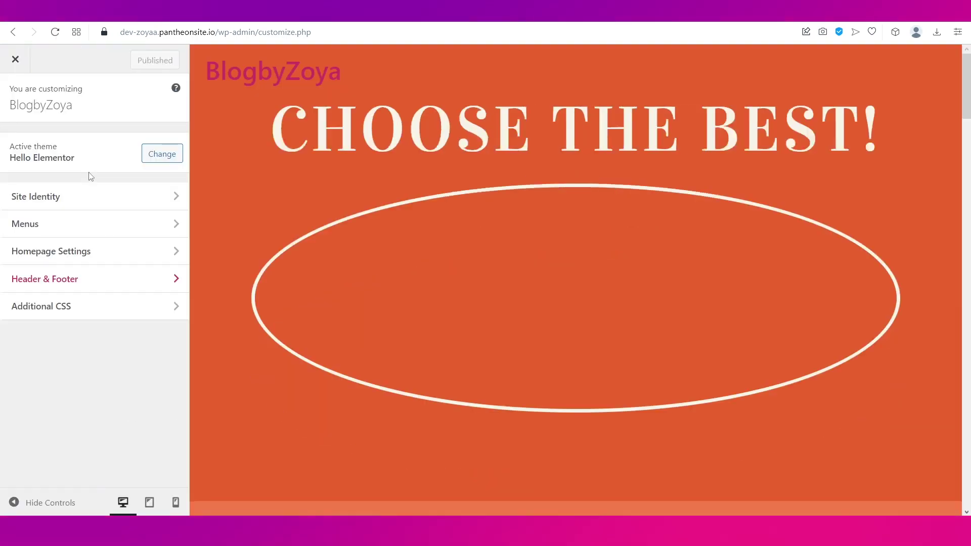
pyautogui.scroll(-10, 531, 325)
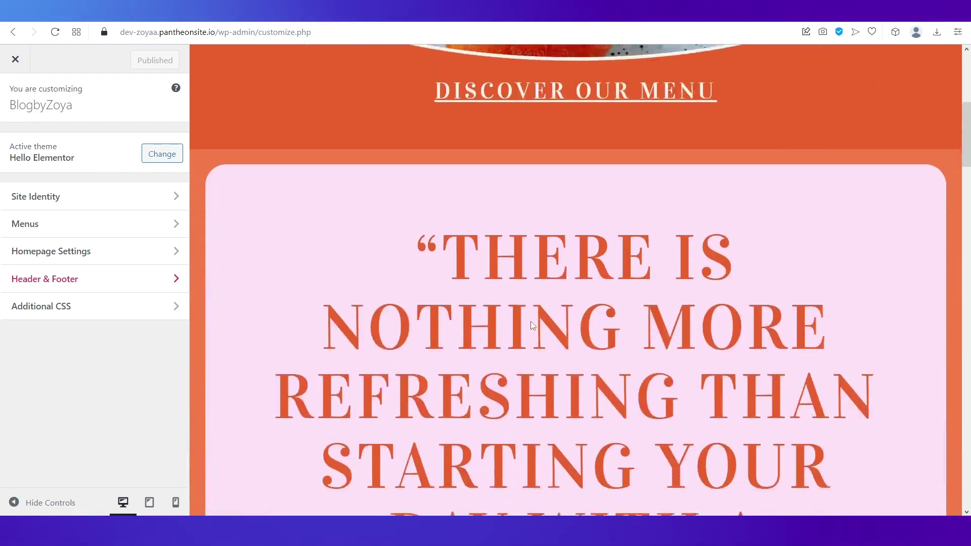
pyautogui.scroll(10, 356, 214)
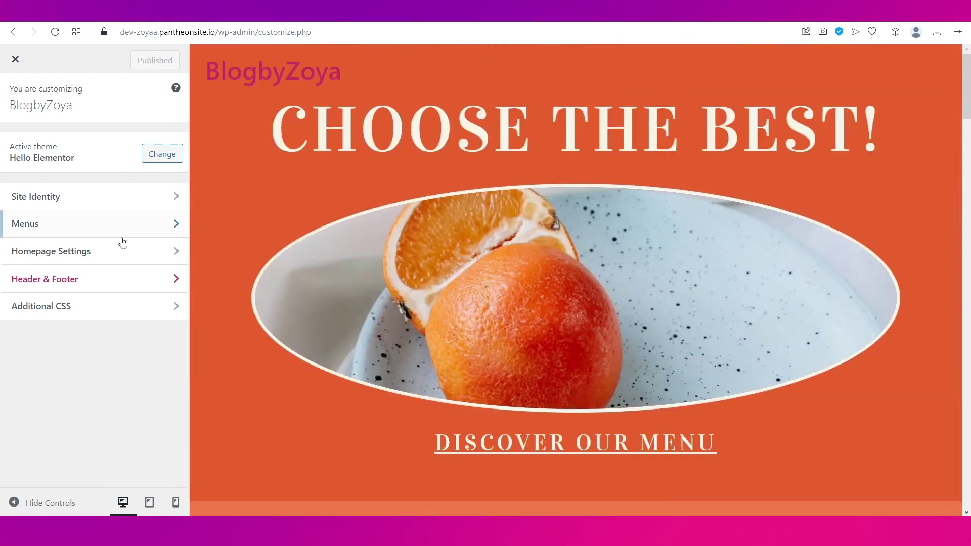
pyautogui.click(71, 232)
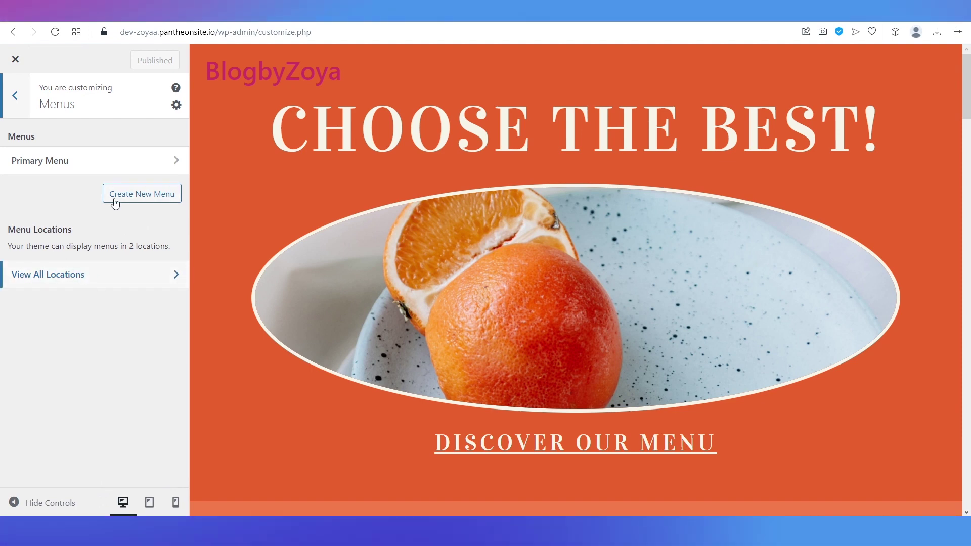
pyautogui.click(14, 97)
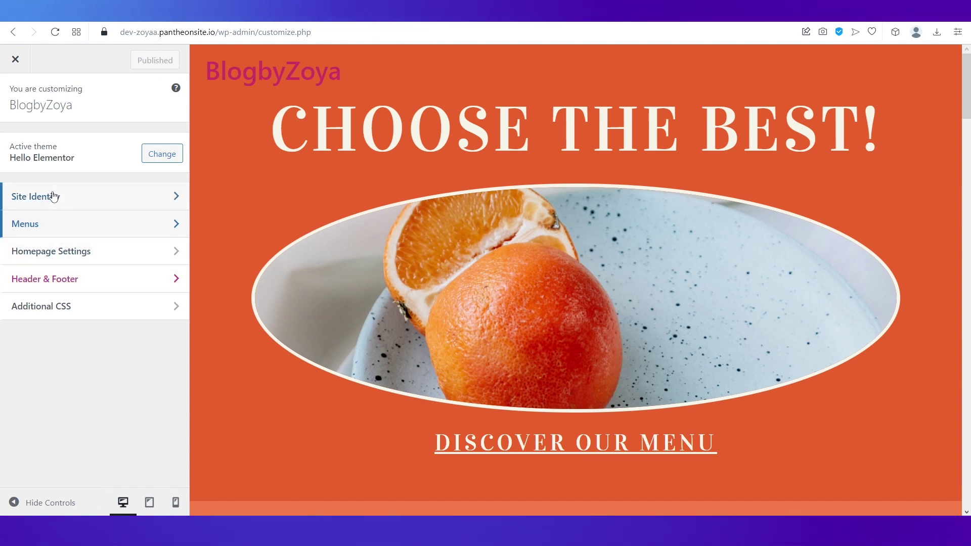
pyautogui.click(16, 60)
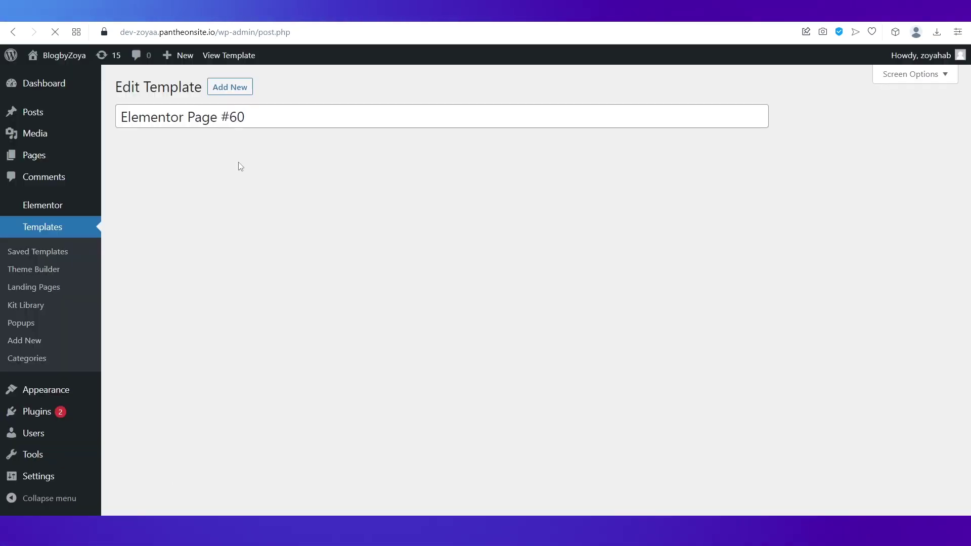